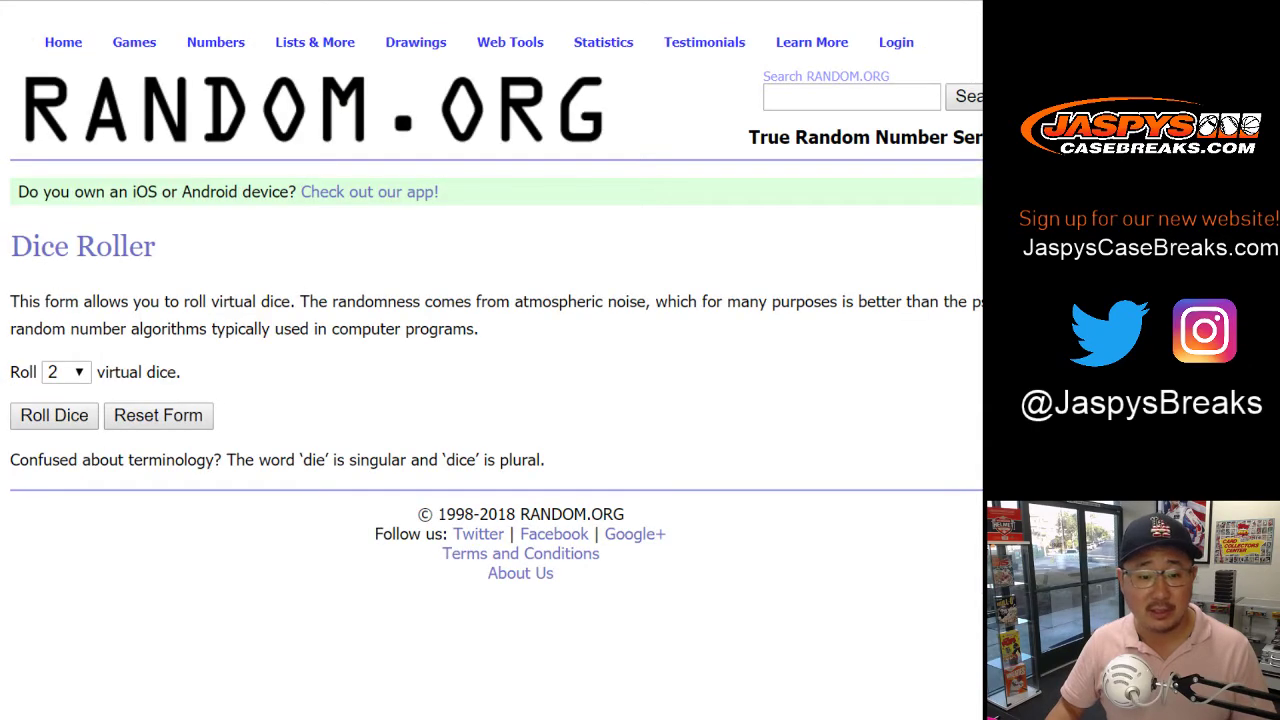
# Roll two virtual dice on RANDOM.ORG, and randomize the list of participant names seven times.
pyautogui.click(54, 416)
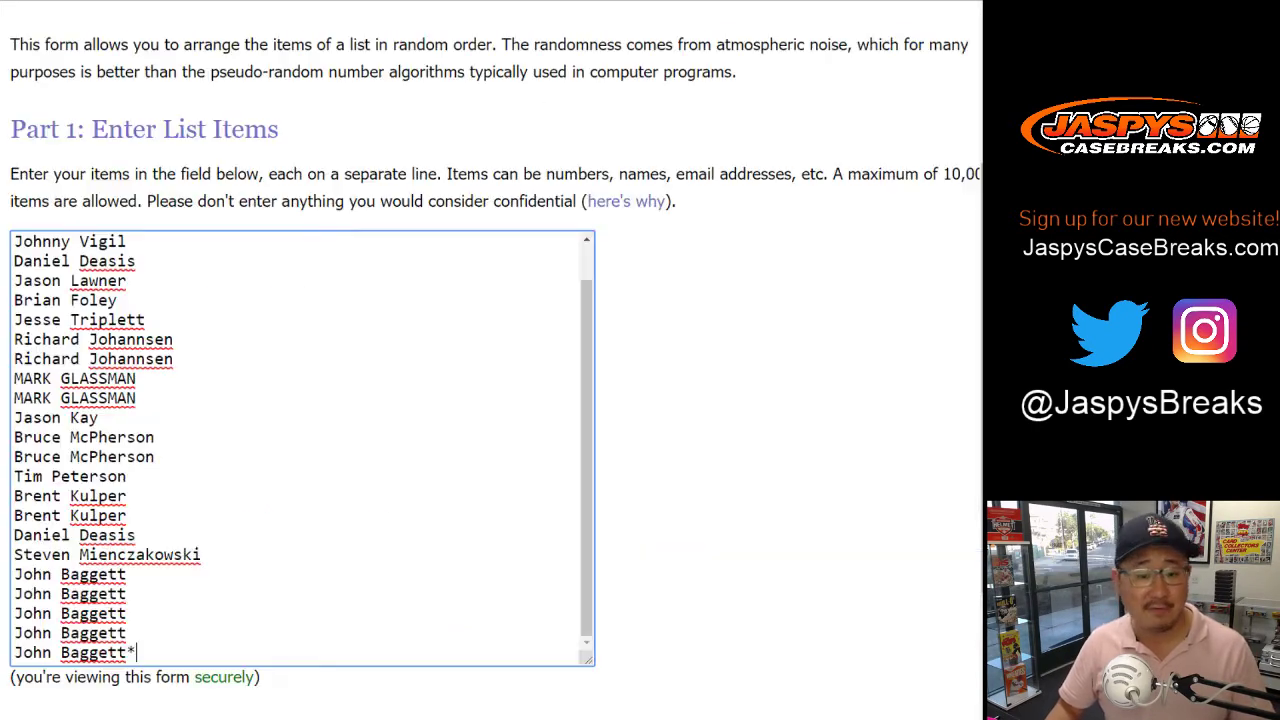
pyautogui.scroll(-3, 490, 360)
pyautogui.press('Return')
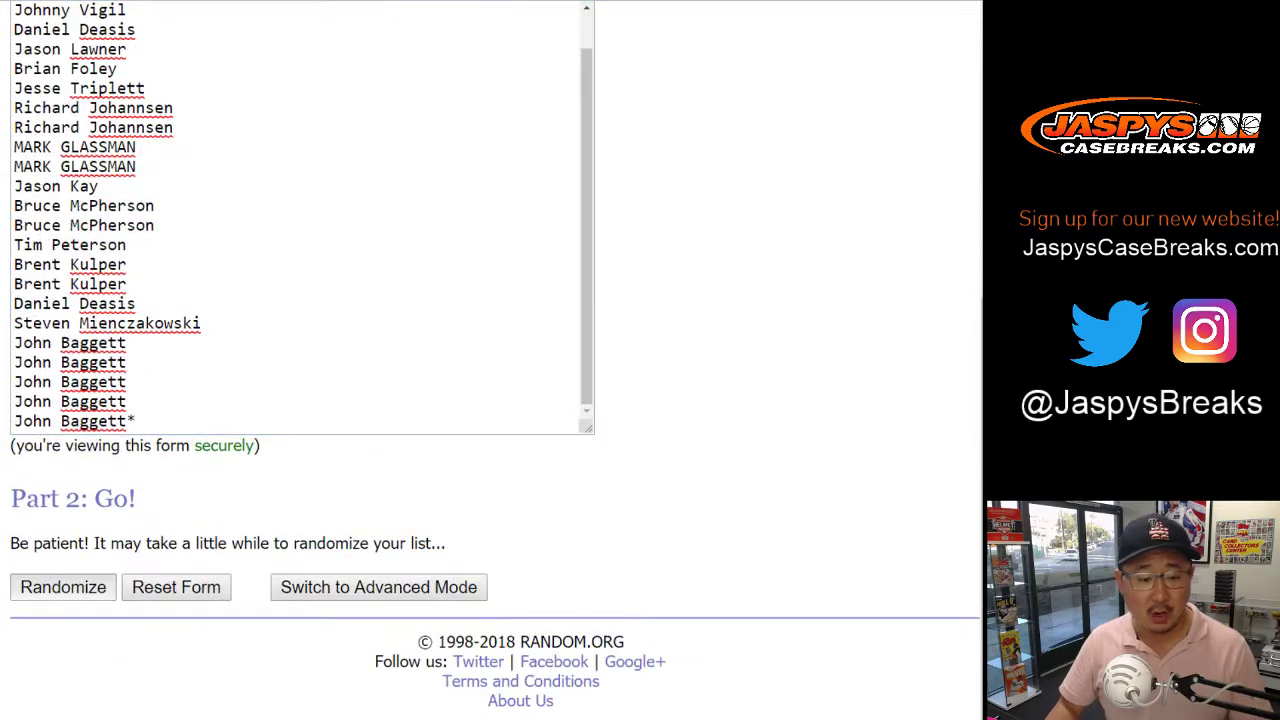
pyautogui.press('Return')
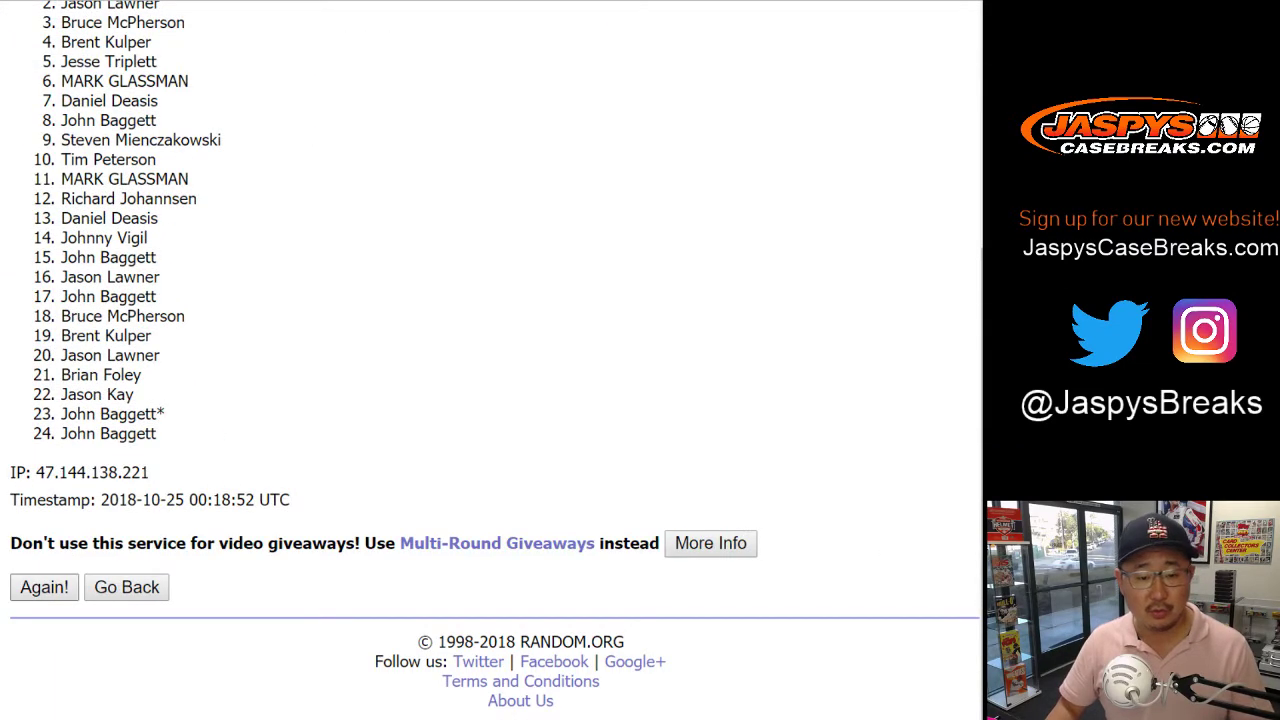
pyautogui.press('Return')
pyautogui.press('Return')
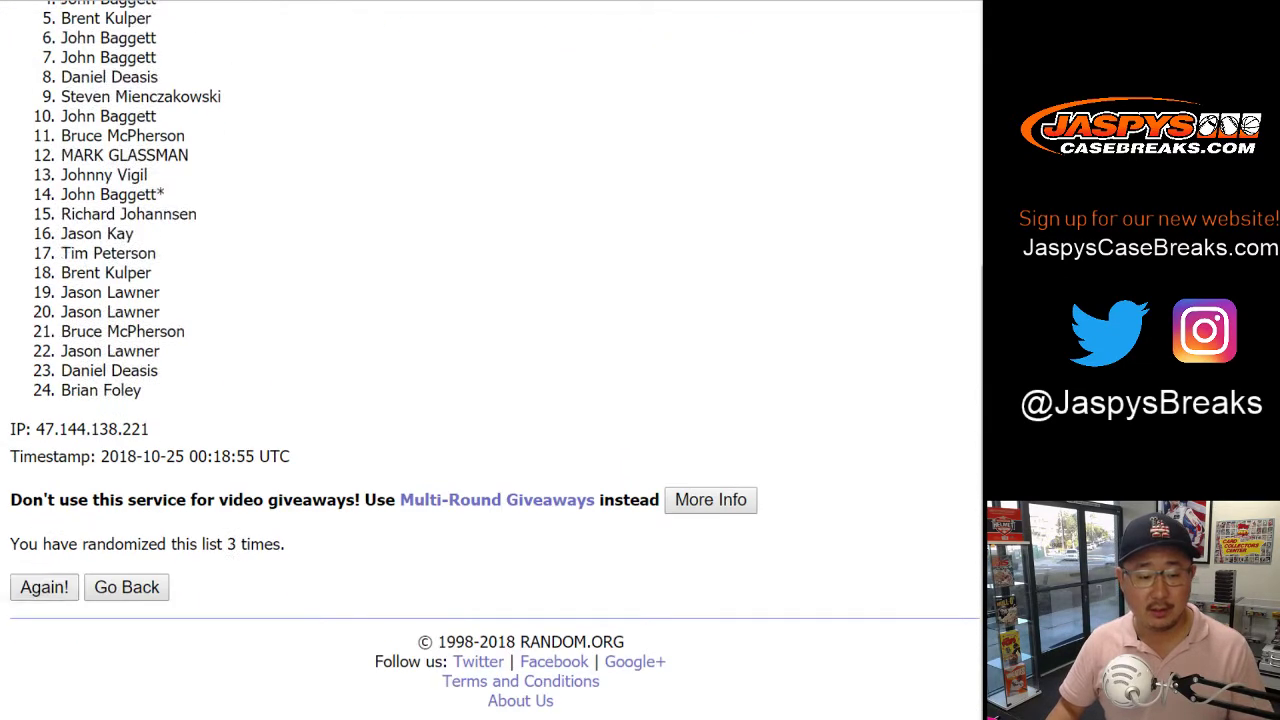
pyautogui.press('Return')
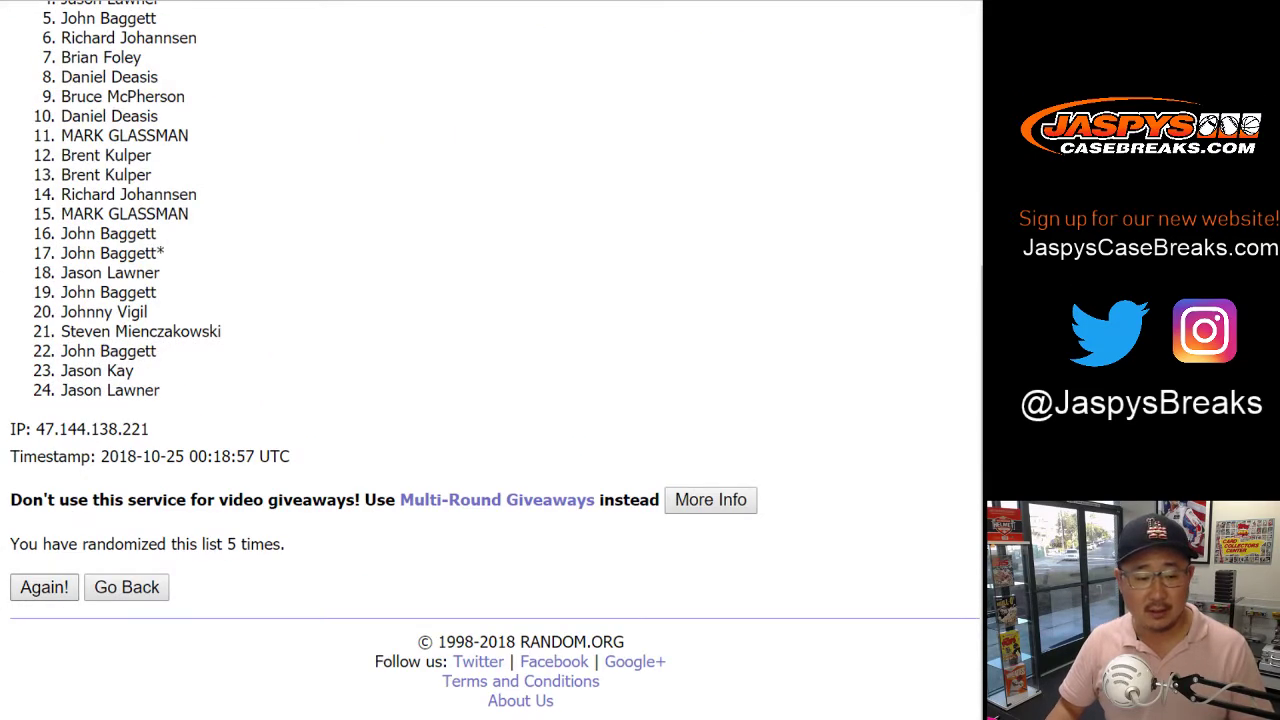
pyautogui.press('Return')
pyautogui.press('Return')
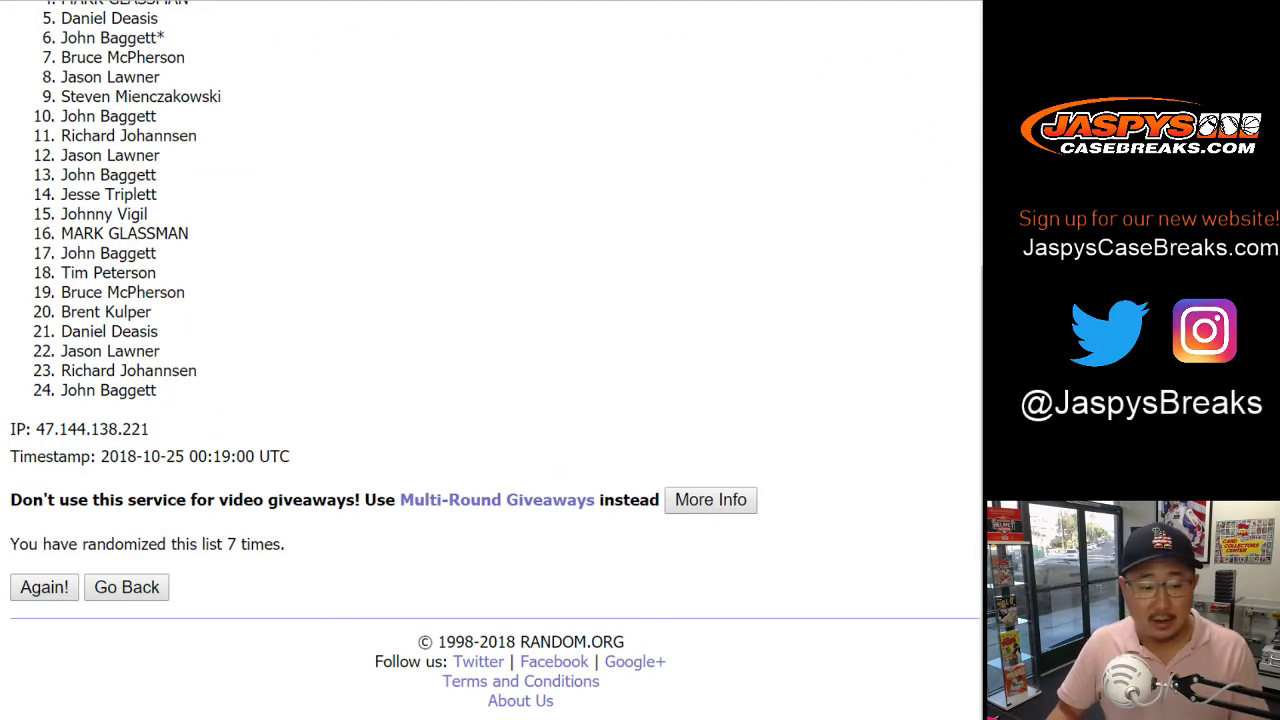
# Copy all 24 randomized participant names and paste them into column A of the Google Sheets spreadsheet, starting at cell A1.
pyautogui.scroll(5, 490, 360)
pyautogui.moveTo(61, 341); pyautogui.dragTo(160, 391)
pyautogui.hotkey('ctrl', 'c')
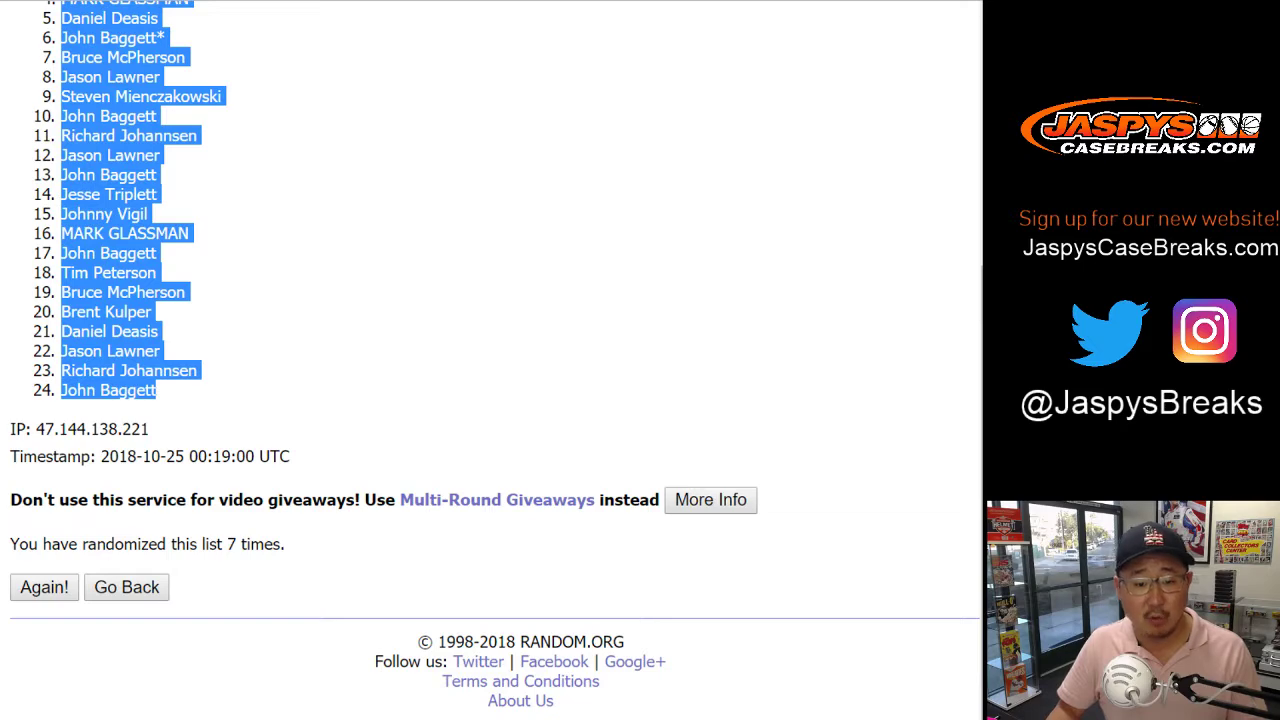
pyautogui.hotkey('ctrl', 'Tab')
pyautogui.click(86, 137)
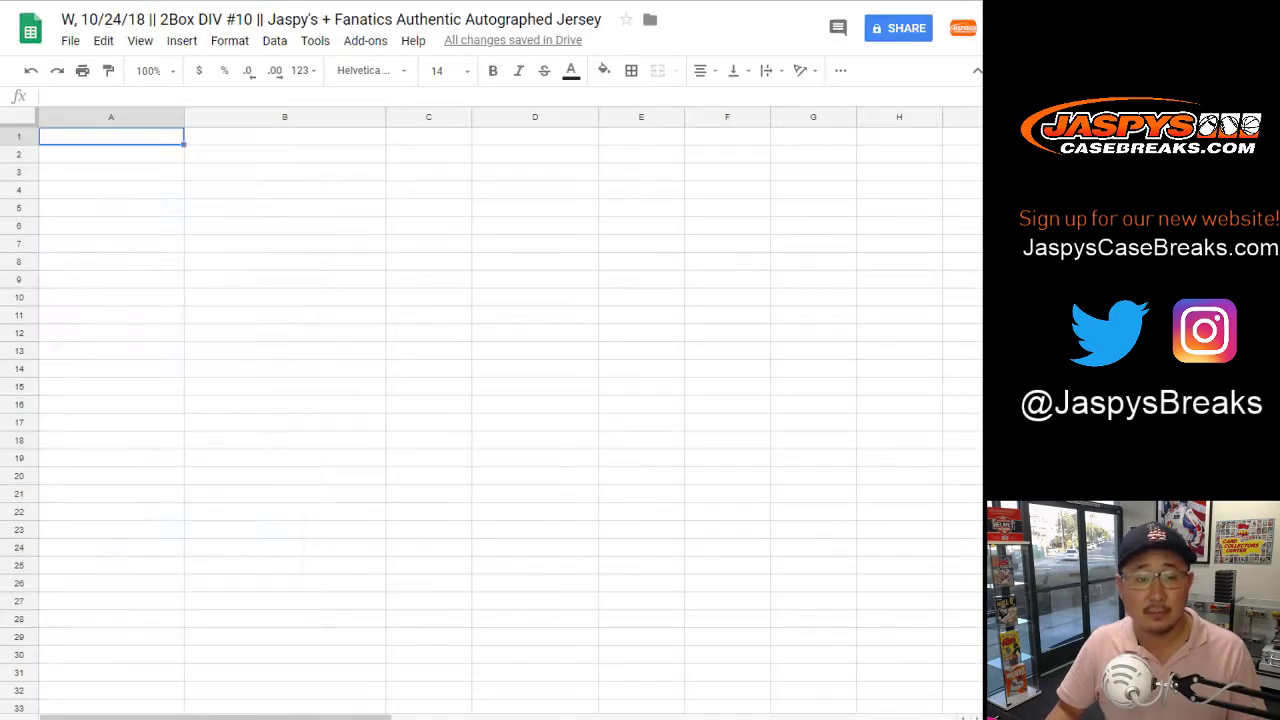
pyautogui.rightClick(86, 137)
pyautogui.click(134, 201)
# Set the spreadsheet's zoom level to 85%.
pyautogui.click(148, 71)
pyautogui.write('85')
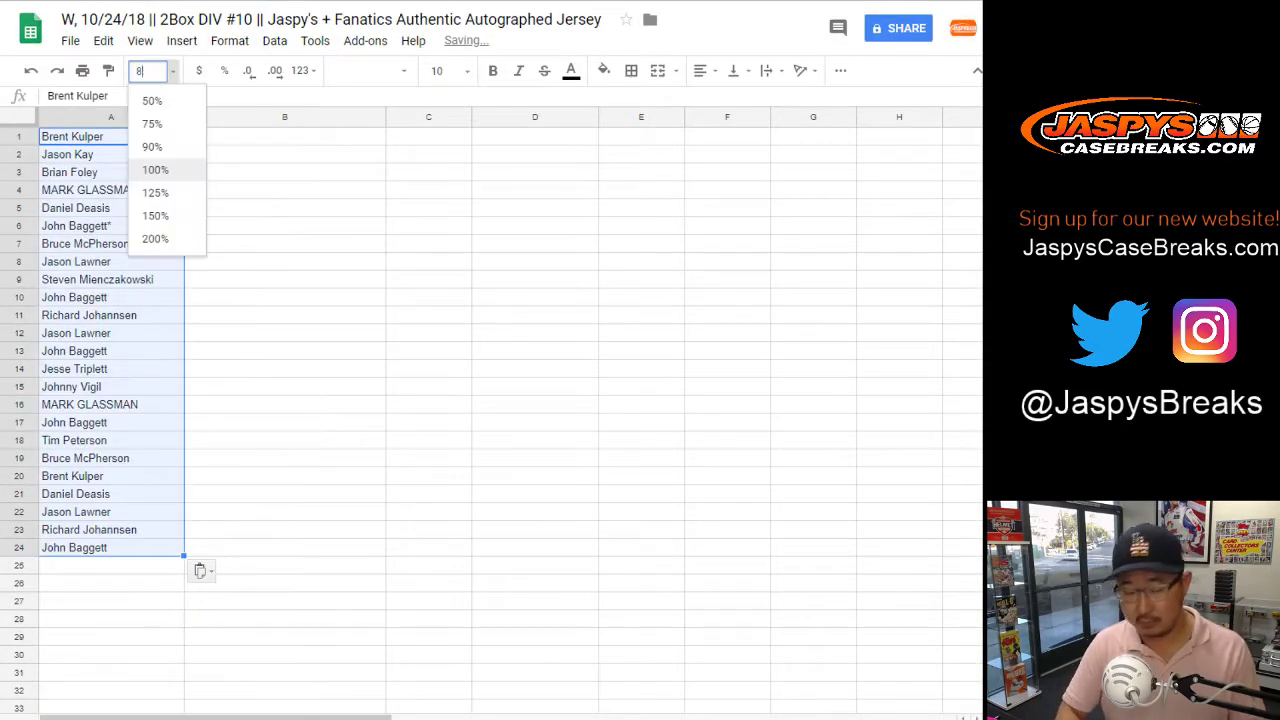
pyautogui.press('Return')
# Switch back to RANDOM.ORG and randomize the list of sports divisions seven times.
pyautogui.hotkey('alt', 'Tab')
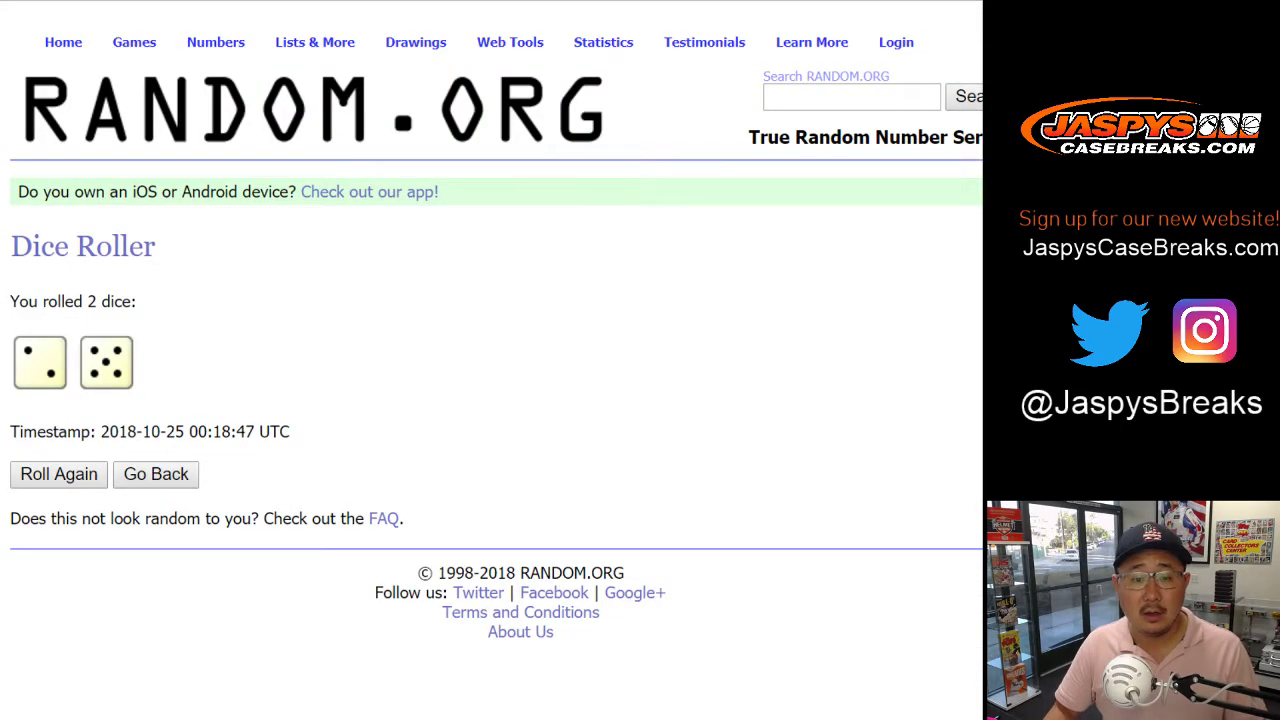
pyautogui.hotkey('ctrl', 'Tab')
pyautogui.hotkey('ctrl', 'Tab')
pyautogui.scroll(-3, 490, 400)
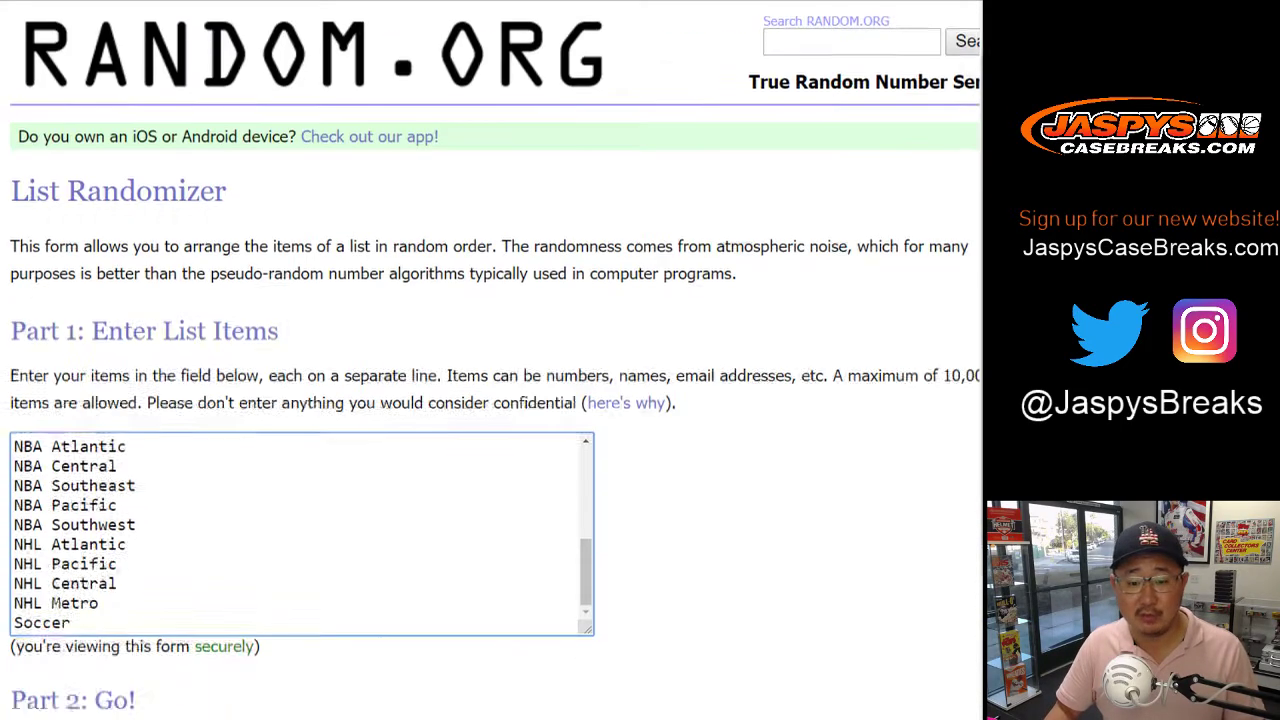
pyautogui.click(63, 587)
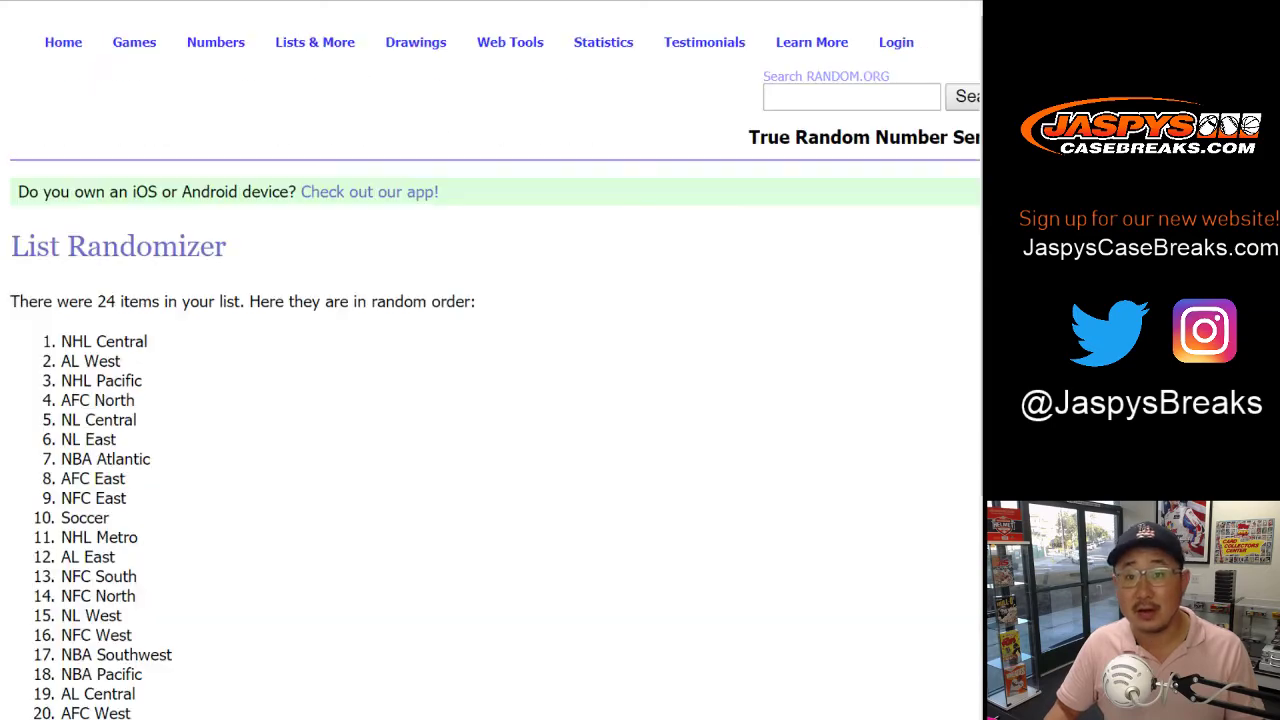
pyautogui.scroll(-1, 63, 587)
pyautogui.scroll(-3, 490, 360)
pyautogui.click(44, 587)
pyautogui.scroll(-5, 44, 587)
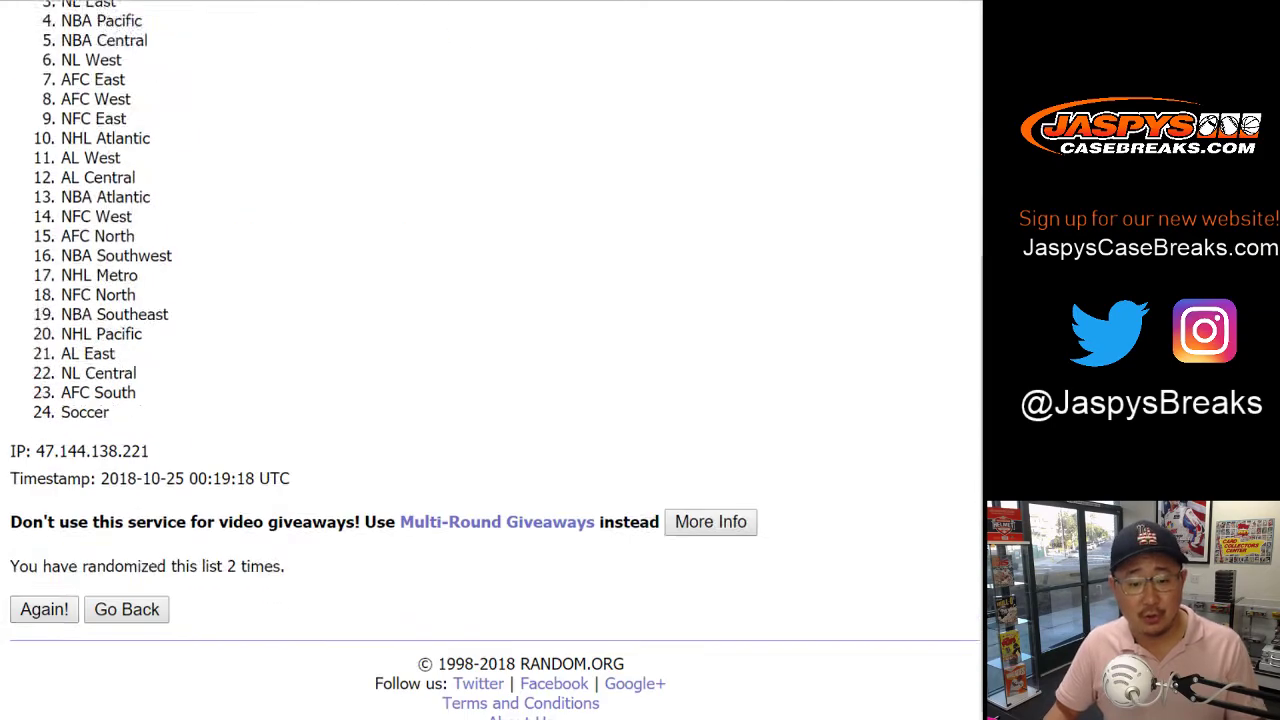
pyautogui.click(44, 587)
pyautogui.scroll(-5, 44, 587)
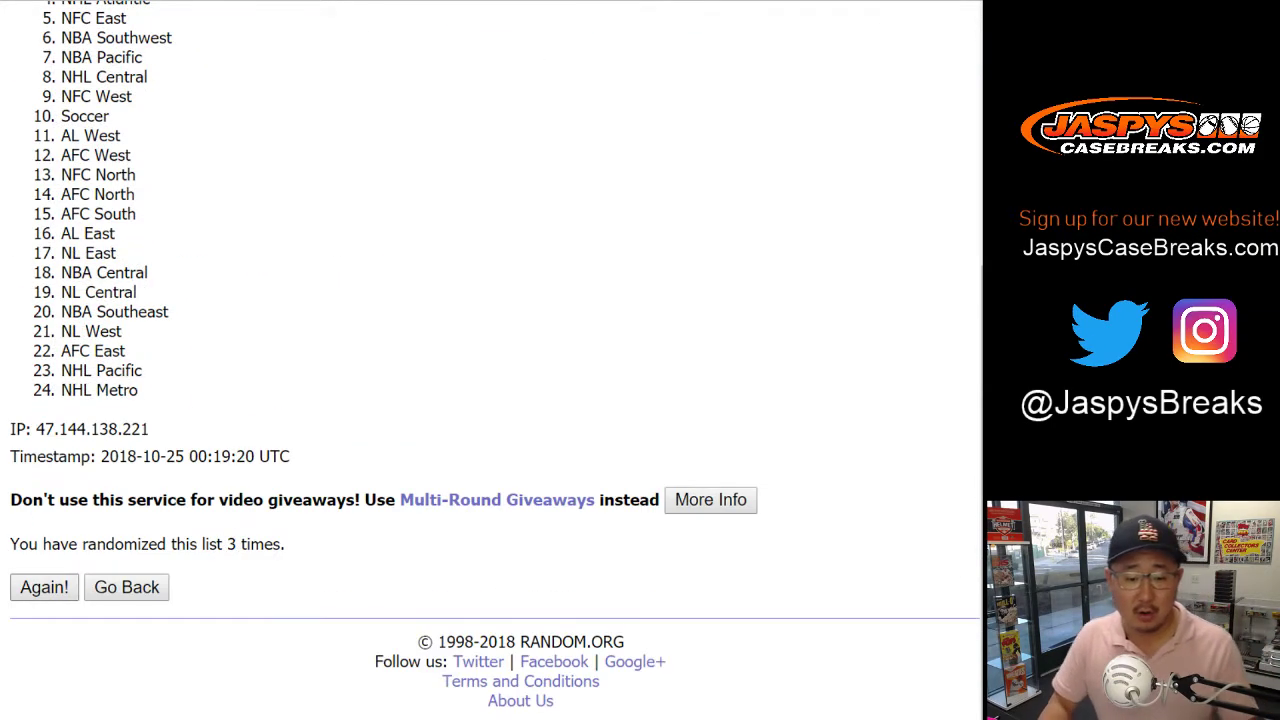
pyautogui.press('Return')
pyautogui.press('Return')
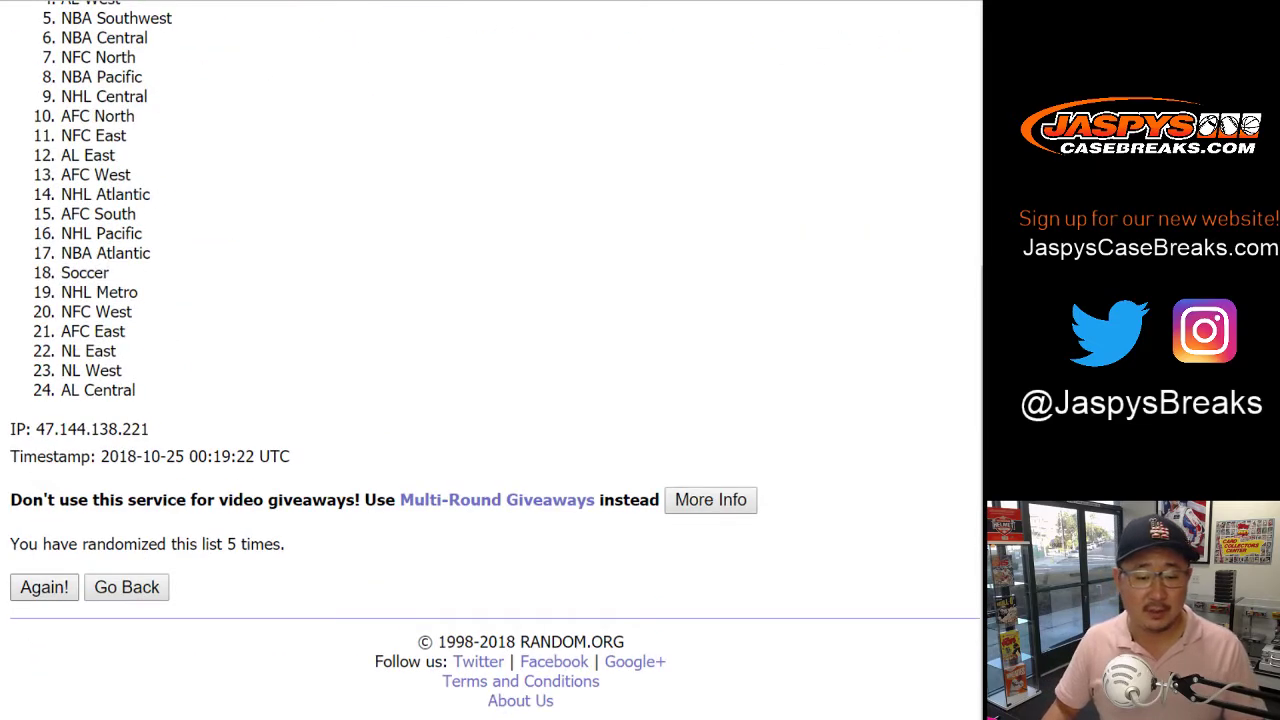
pyautogui.press('Return')
pyautogui.press('Return')
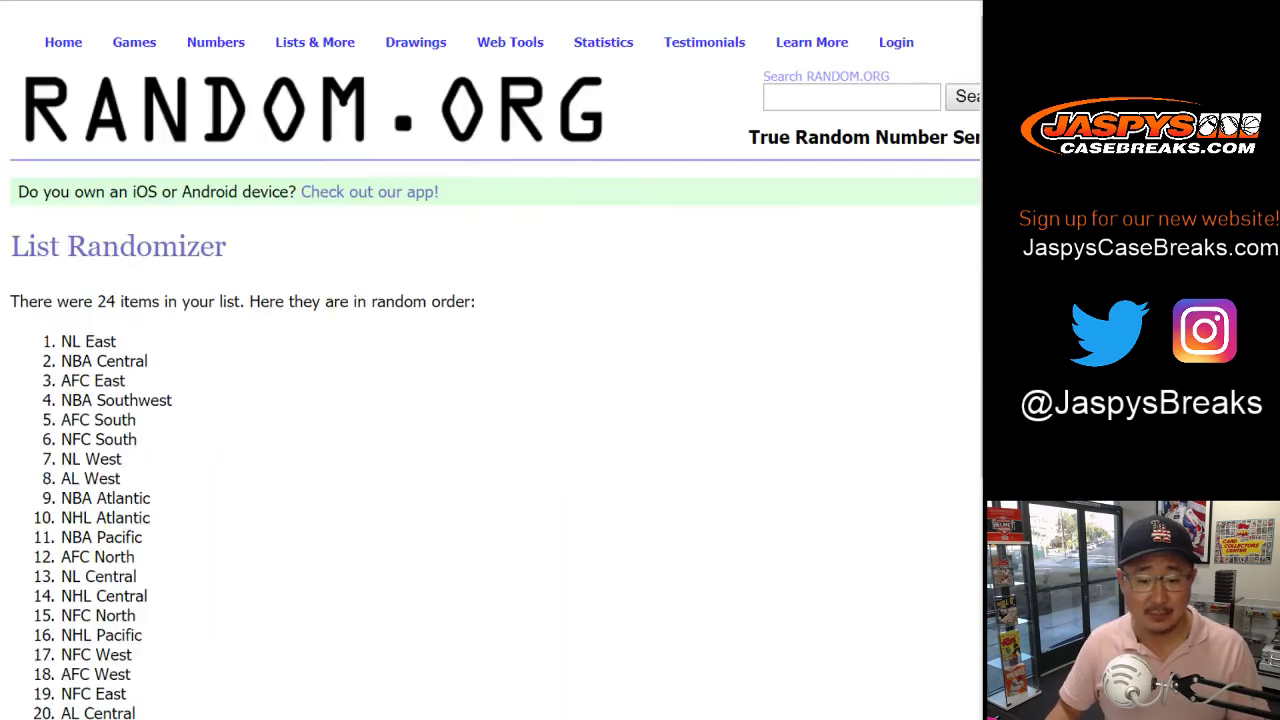
pyautogui.press('Return')
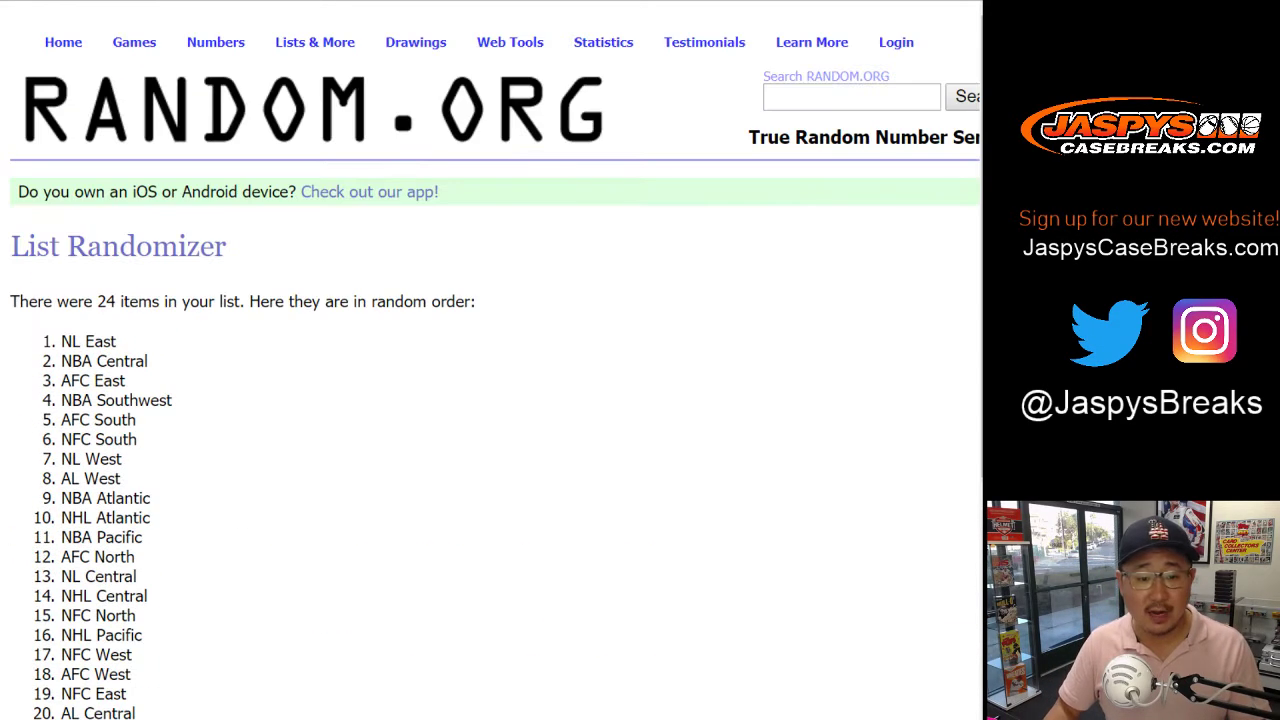
# Copy all 24 randomized divisions and paste them into column B of the spreadsheet, starting at cell B1.
pyautogui.moveTo(61, 341); pyautogui.dragTo(116, 392)
pyautogui.hotkey('ctrl', 'c')
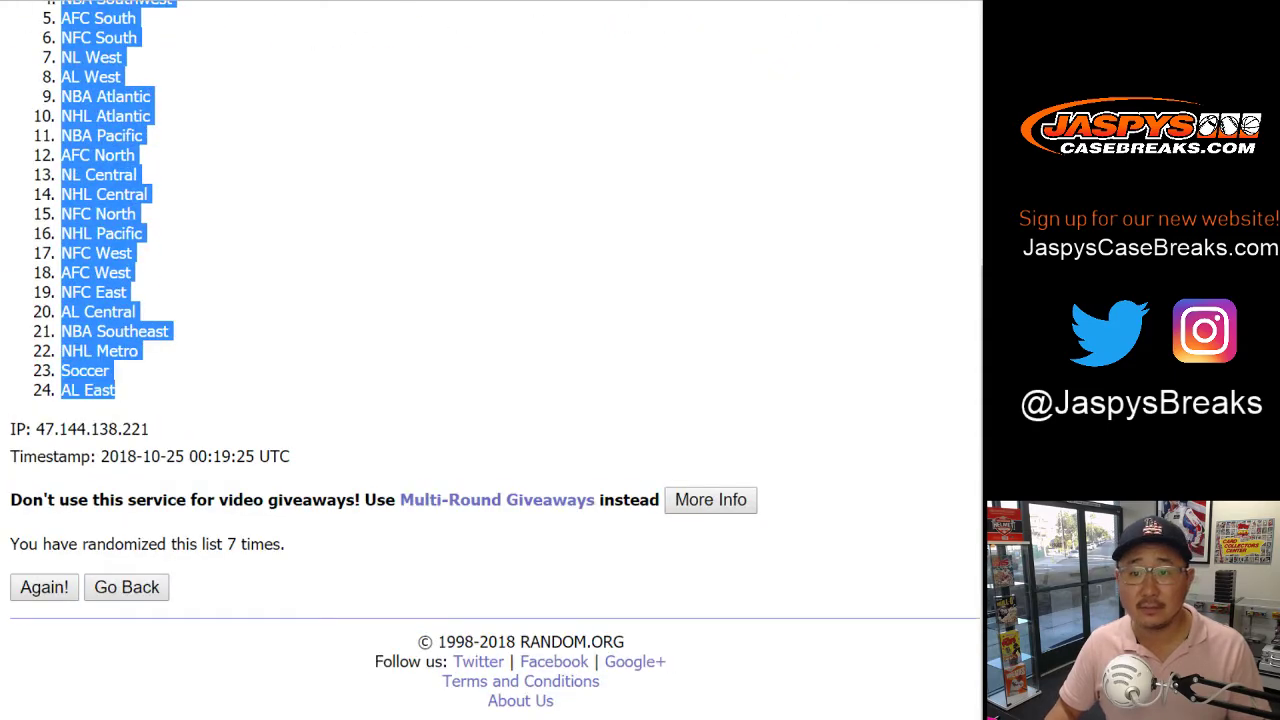
pyautogui.hotkey('ctrl', 'Tab')
pyautogui.click(172, 130)
pyautogui.rightClick(172, 129)
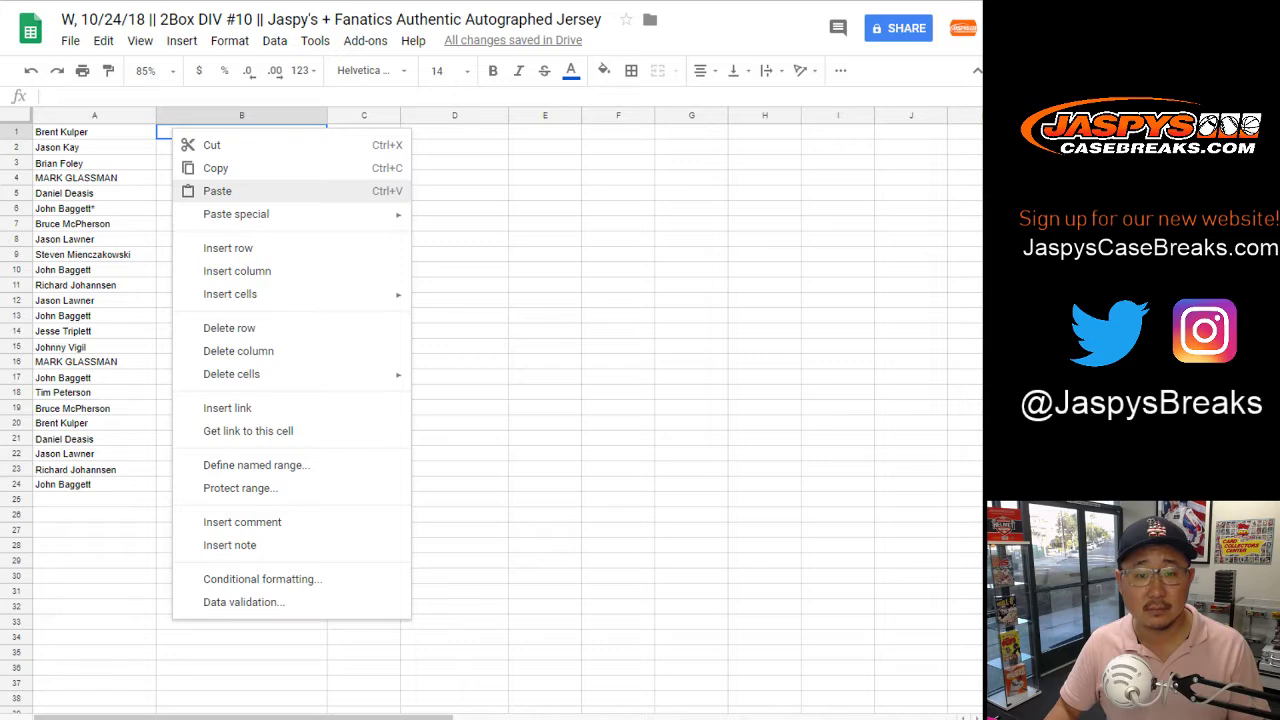
pyautogui.click(217, 191)
# Format the whole sheet in the Helvetica font at size 18 and fit the widths of columns A and B to their contents.
pyautogui.click(16, 132)
pyautogui.hotkey('ctrl', 'a')
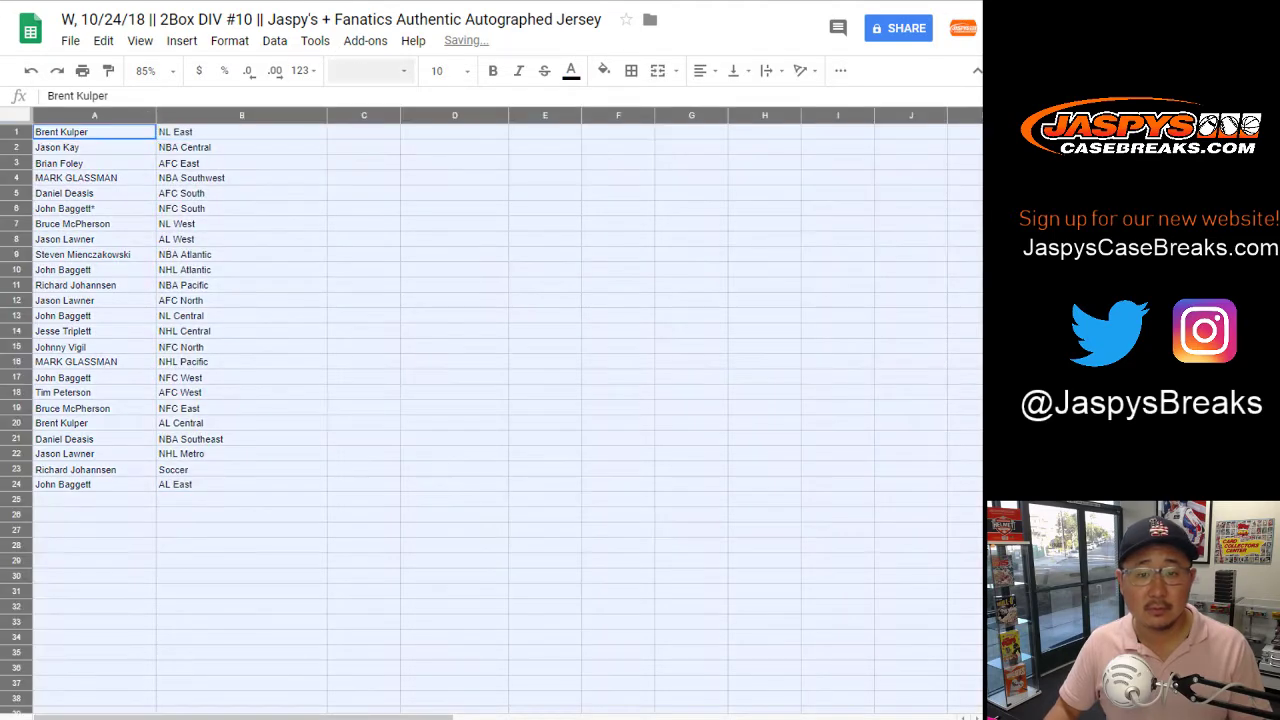
pyautogui.click(371, 71)
pyautogui.click(388, 135)
pyautogui.click(452, 71)
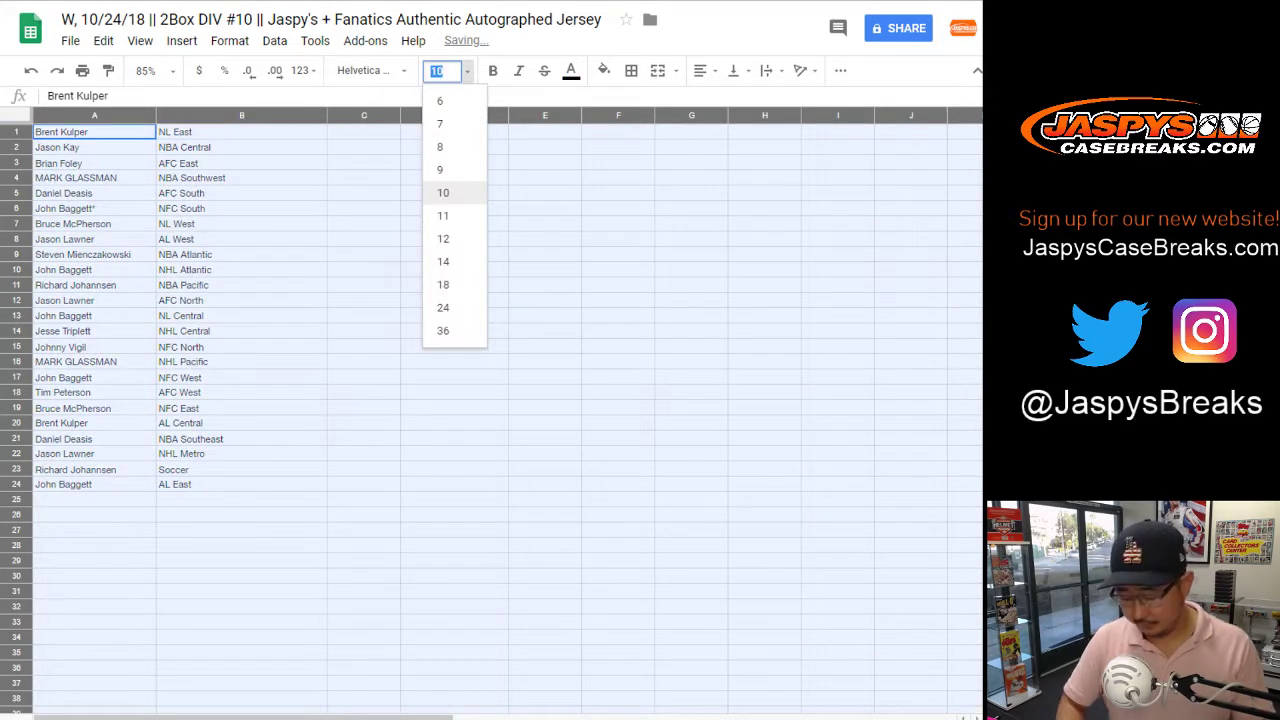
pyautogui.write('14')
pyautogui.press('Return')
pyautogui.click(443, 71)
pyautogui.write('18')
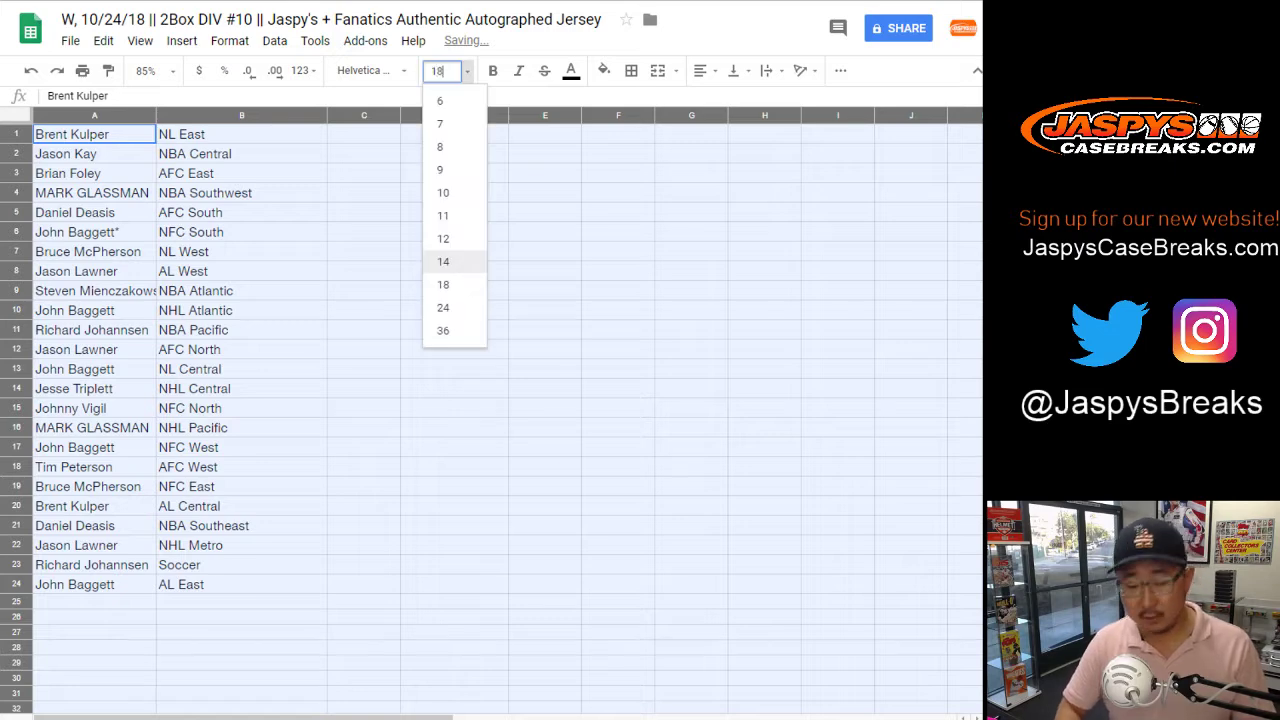
pyautogui.press('Return')
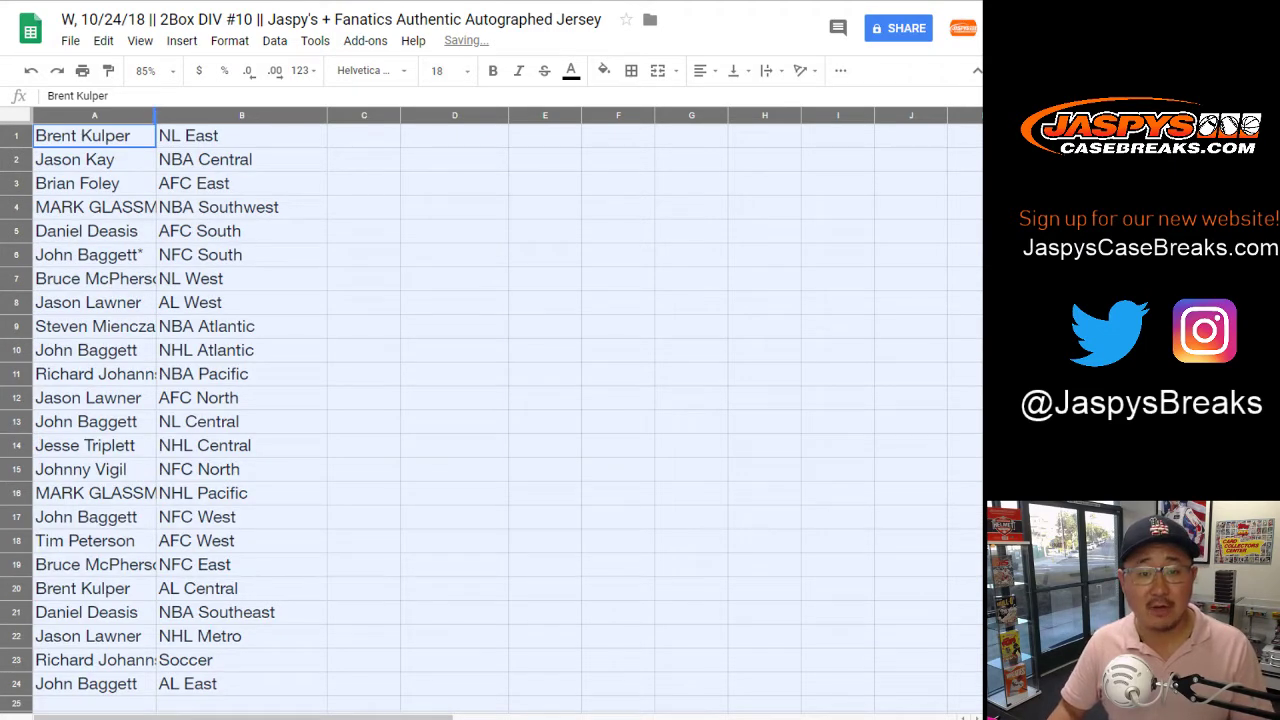
pyautogui.doubleClick(155, 116)
# Go through rows 2 to 24 one at a time, reading each participant's assigned division.
pyautogui.click(16, 160)
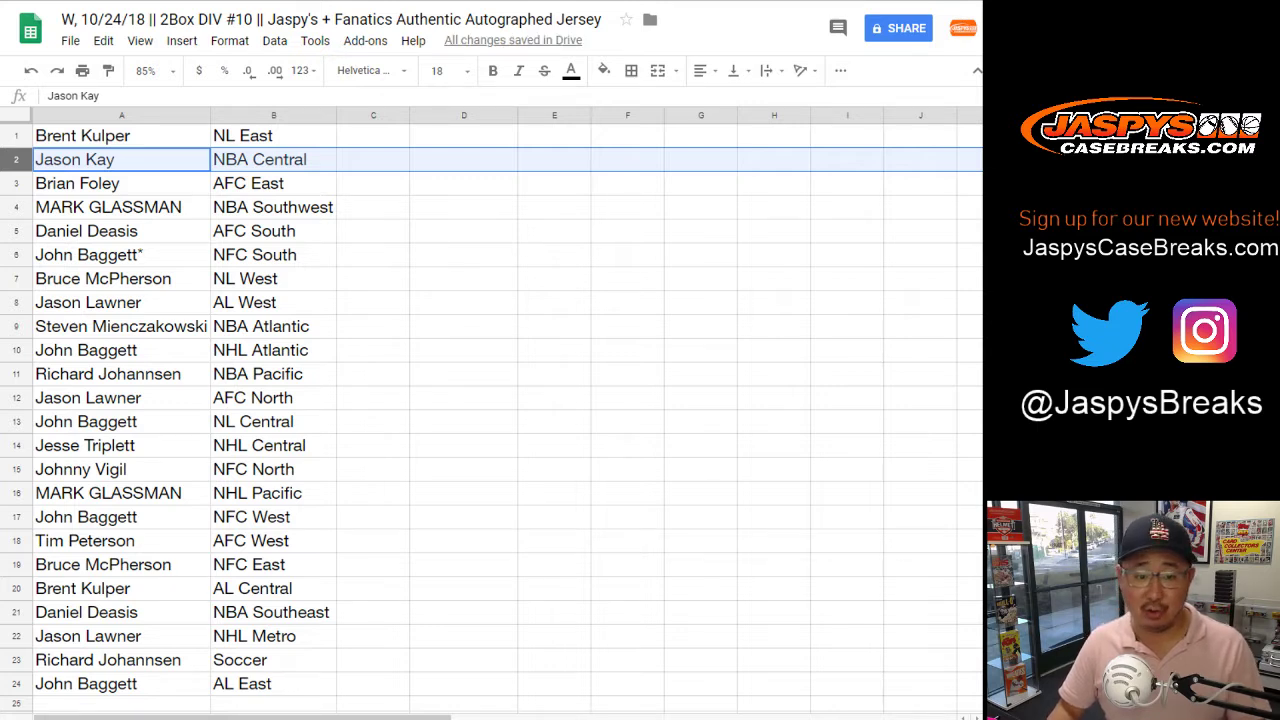
pyautogui.press('Down')
pyautogui.press('Down')
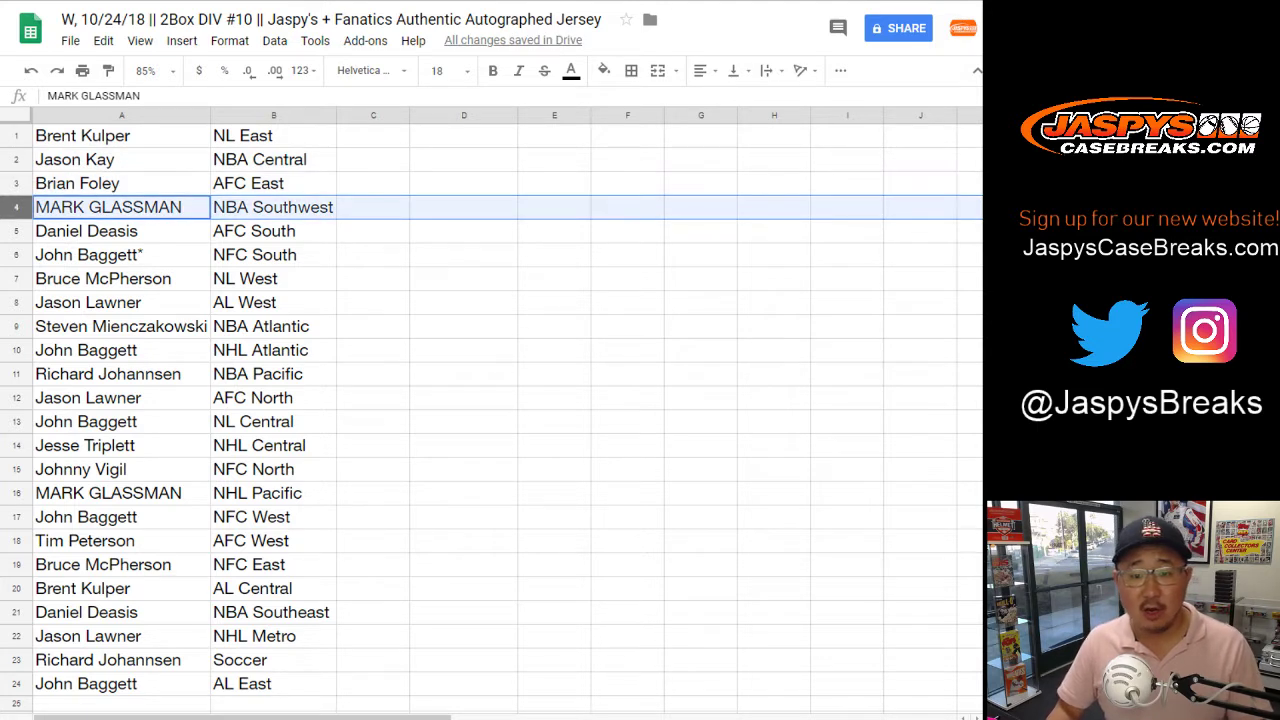
pyautogui.press('Down')
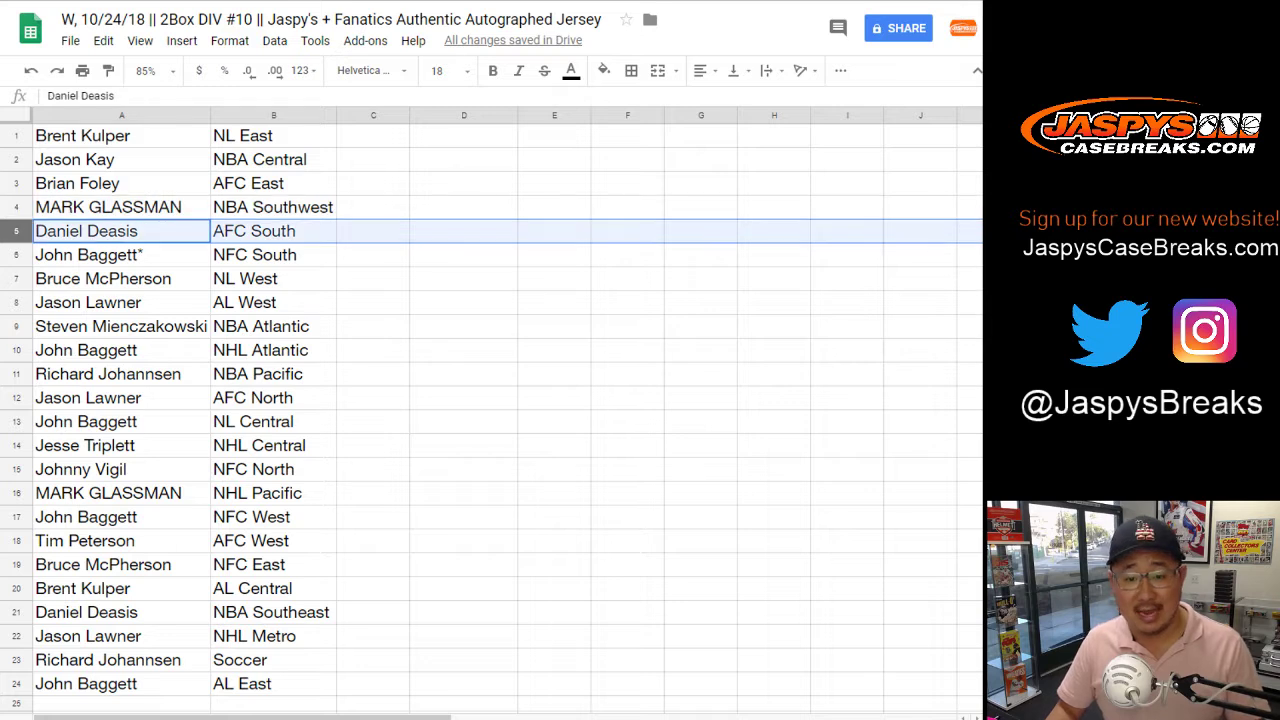
pyautogui.click(16, 255)
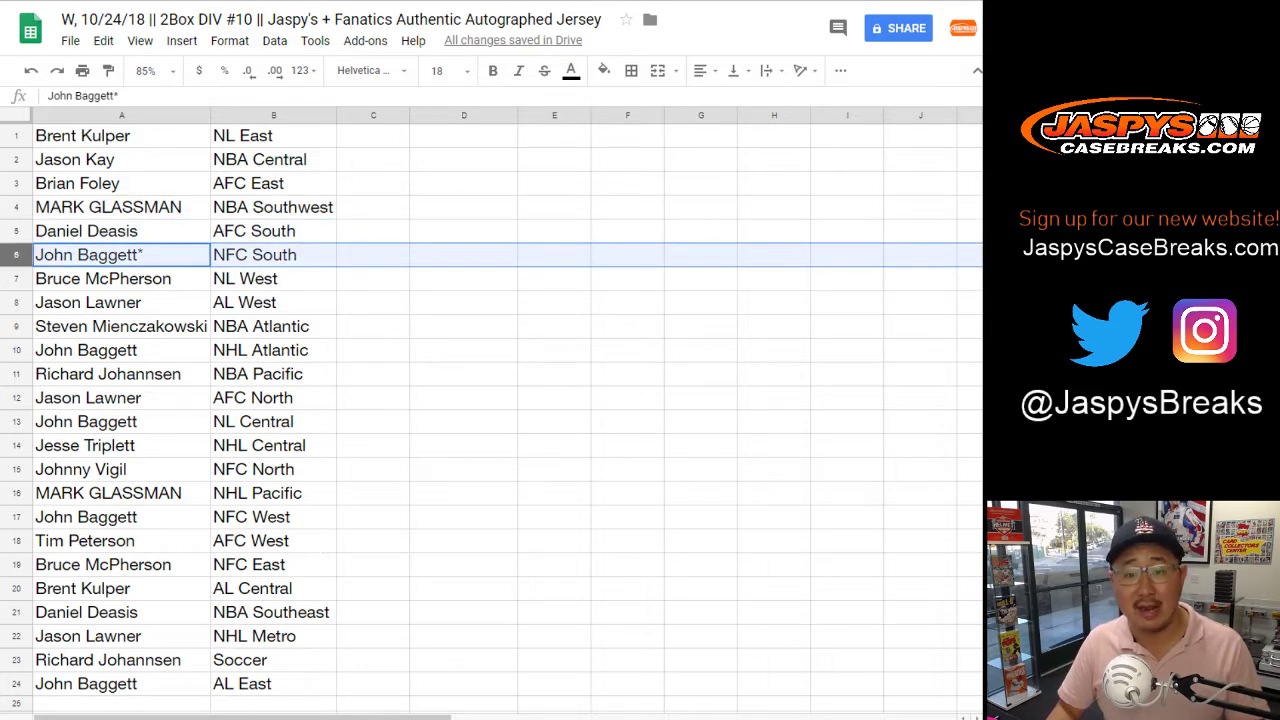
pyautogui.click(16, 279)
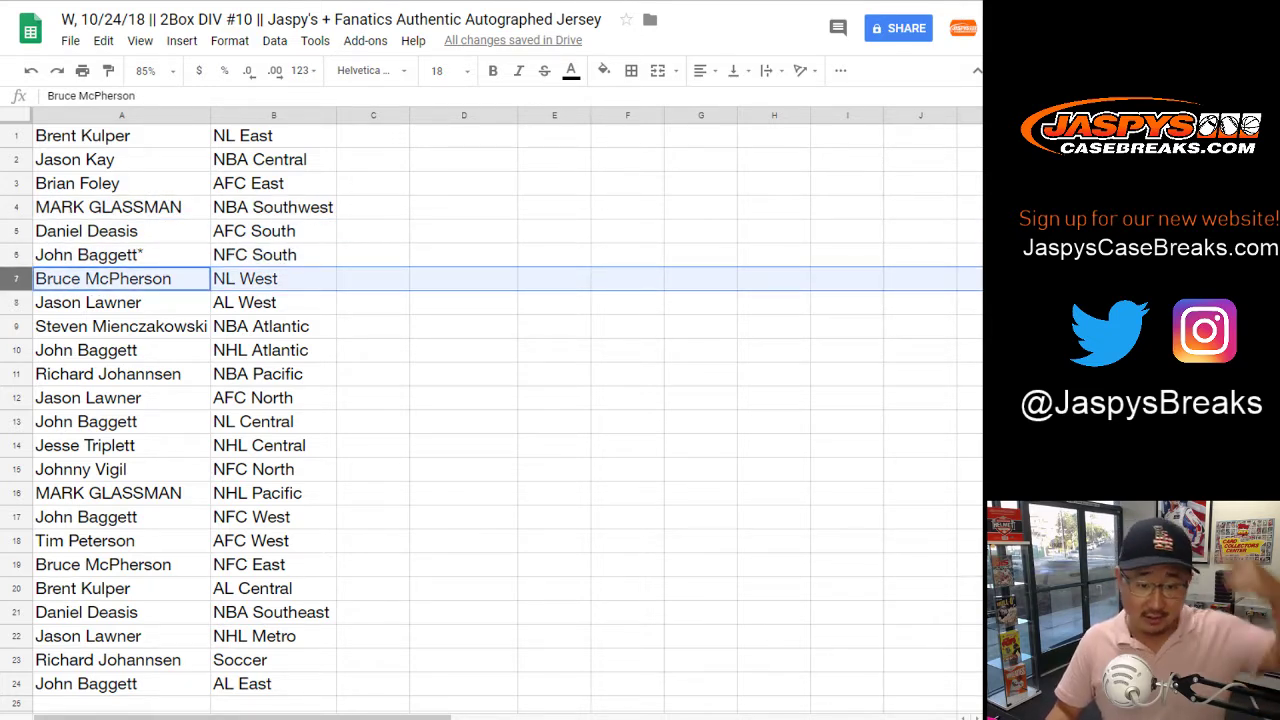
pyautogui.click(16, 303)
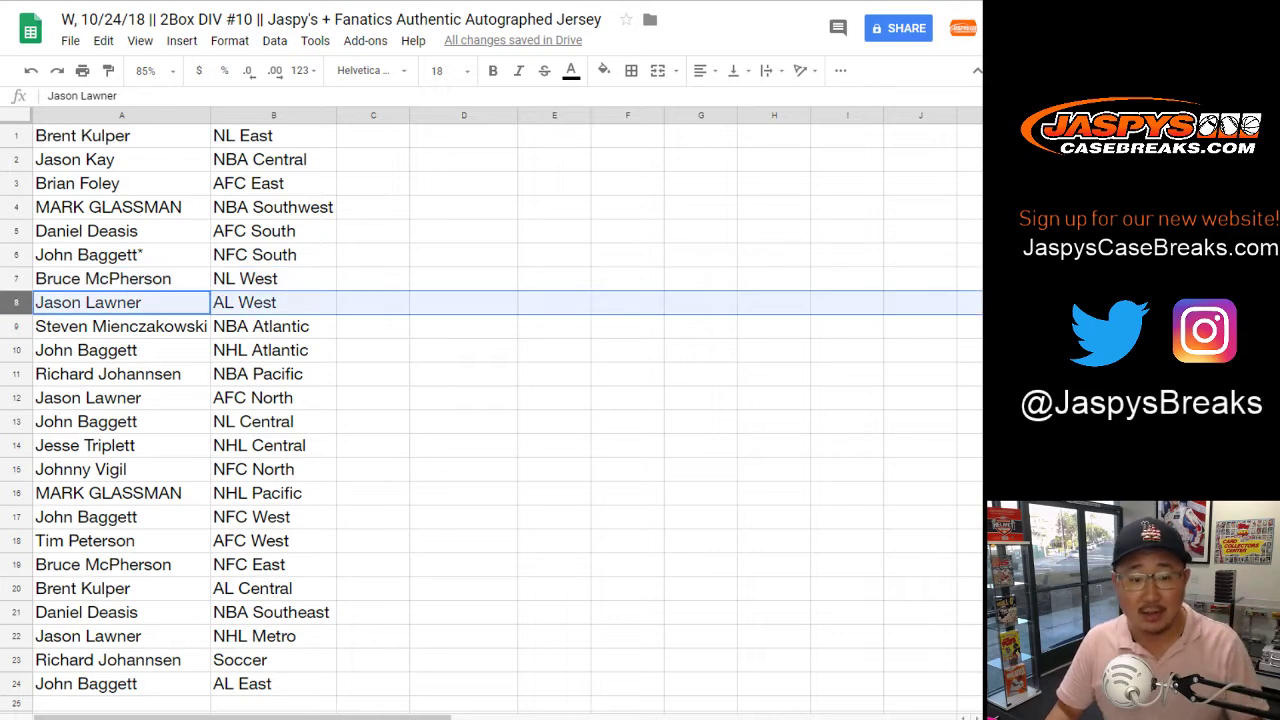
pyautogui.click(16, 327)
pyautogui.click(16, 350)
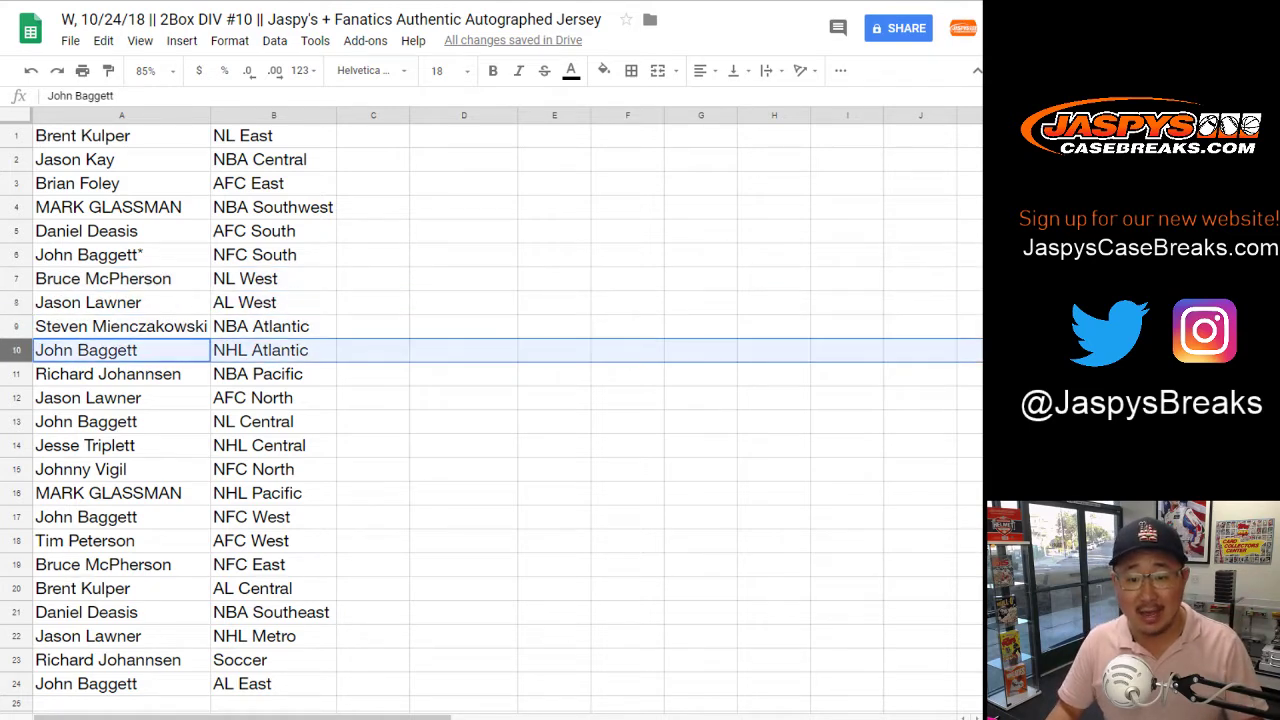
pyautogui.click(16, 374)
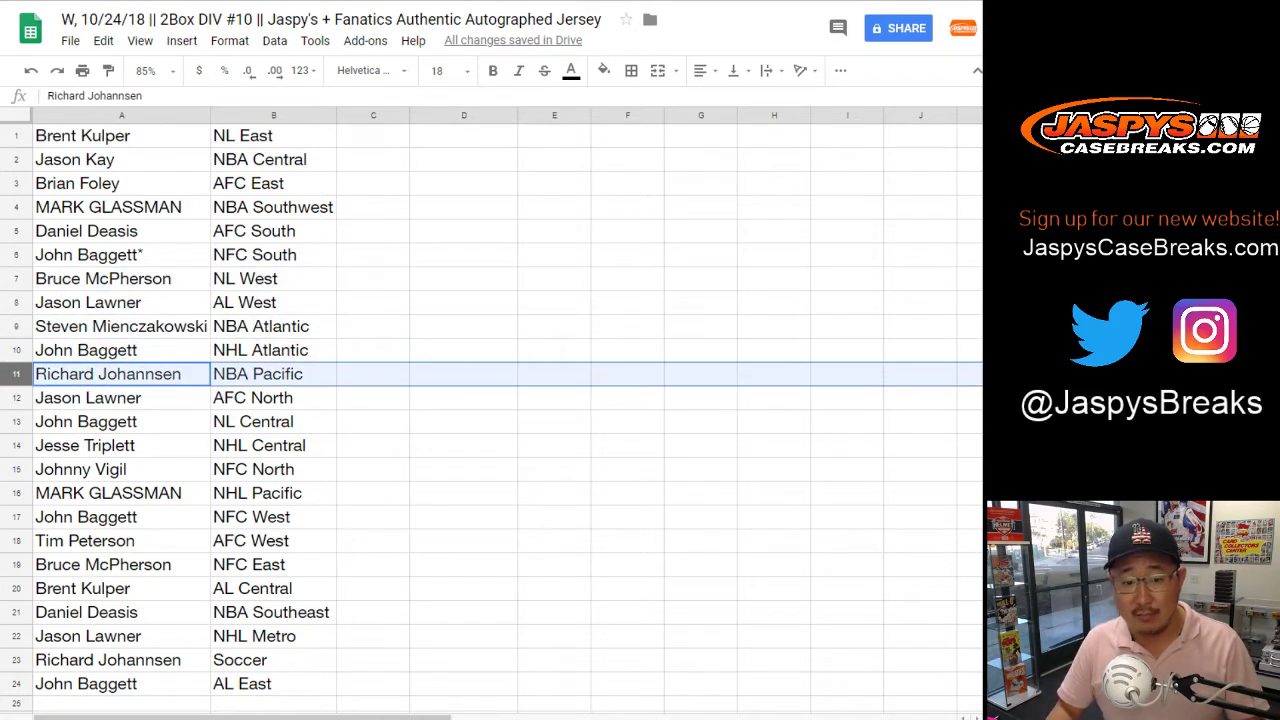
pyautogui.click(16, 398)
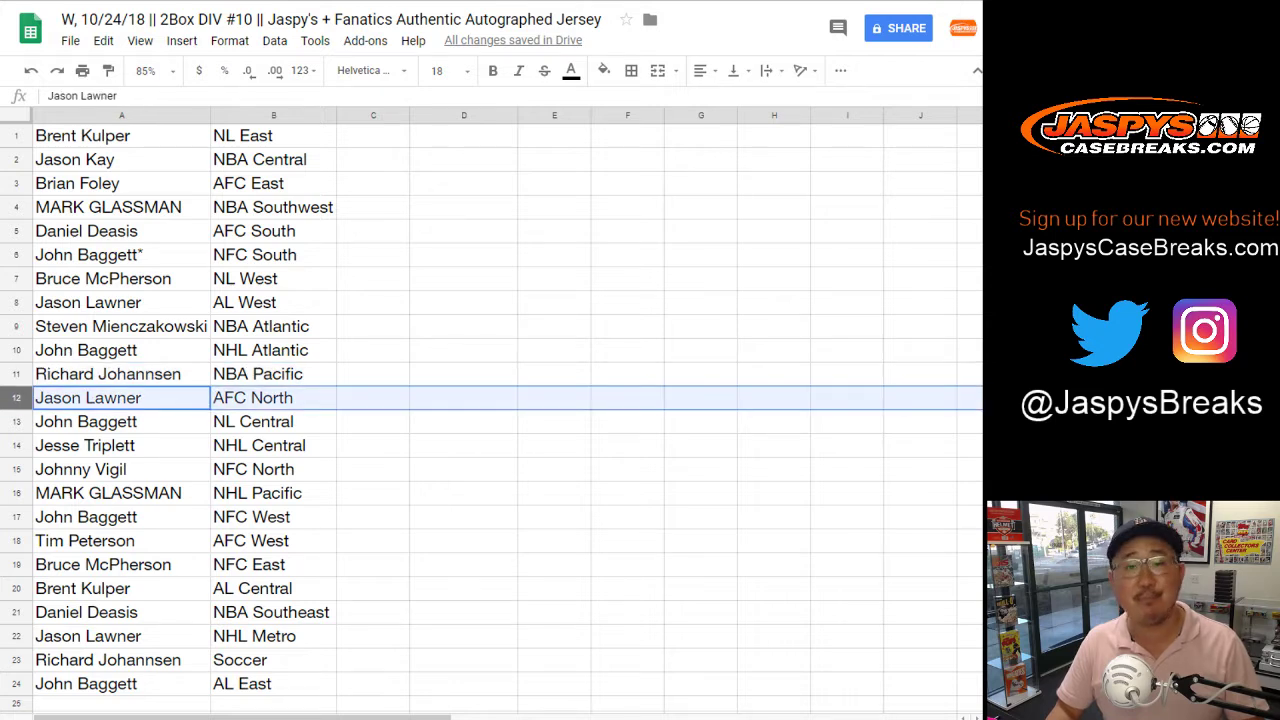
pyautogui.click(16, 422)
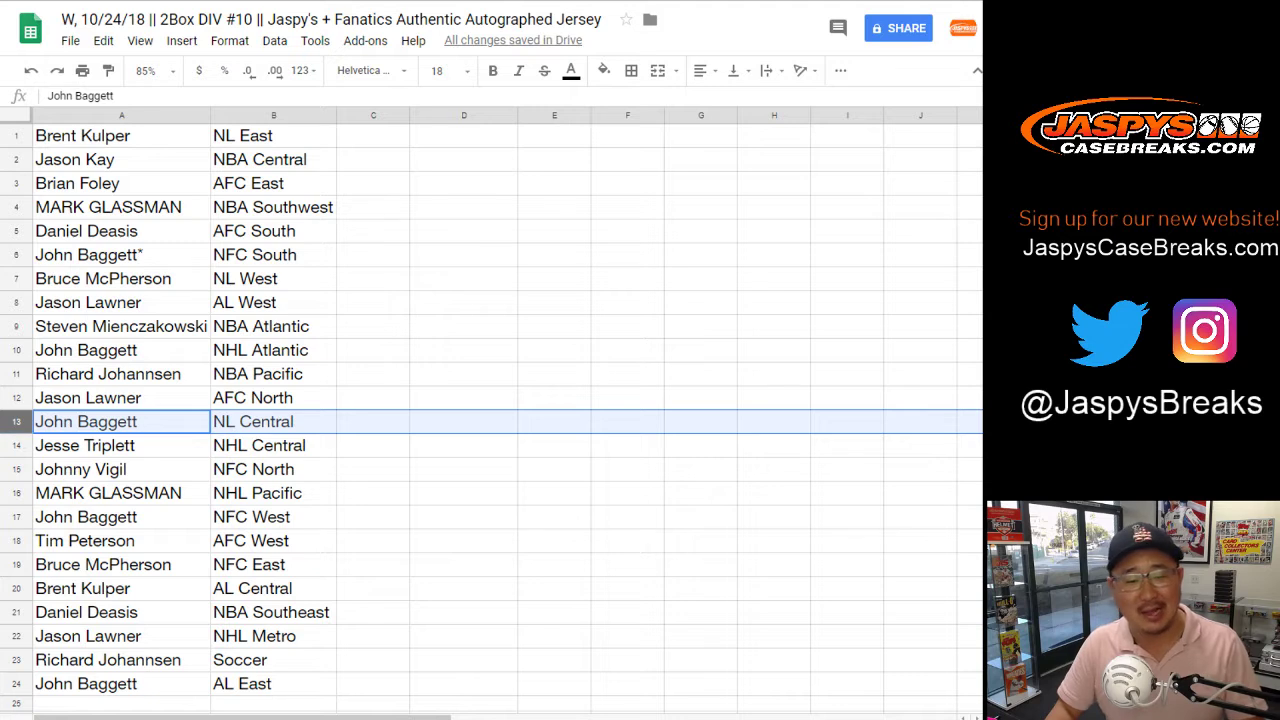
pyautogui.click(16, 446)
pyautogui.click(16, 470)
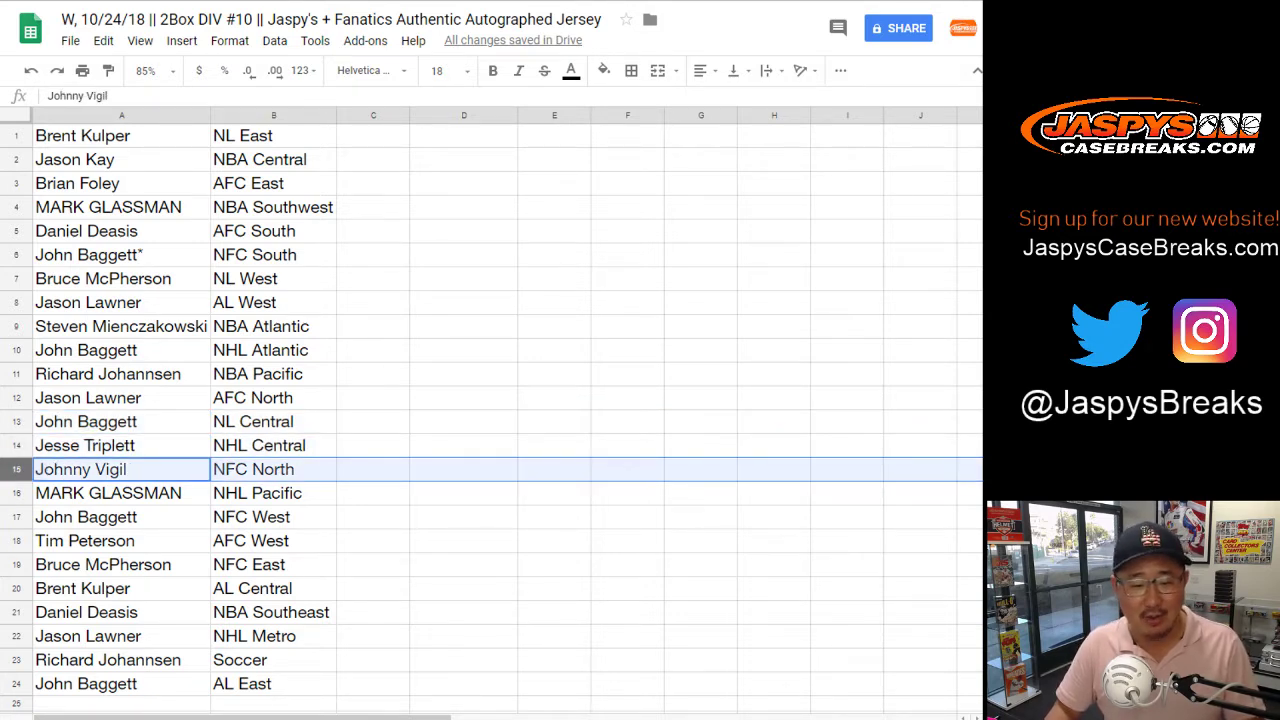
pyautogui.click(16, 493)
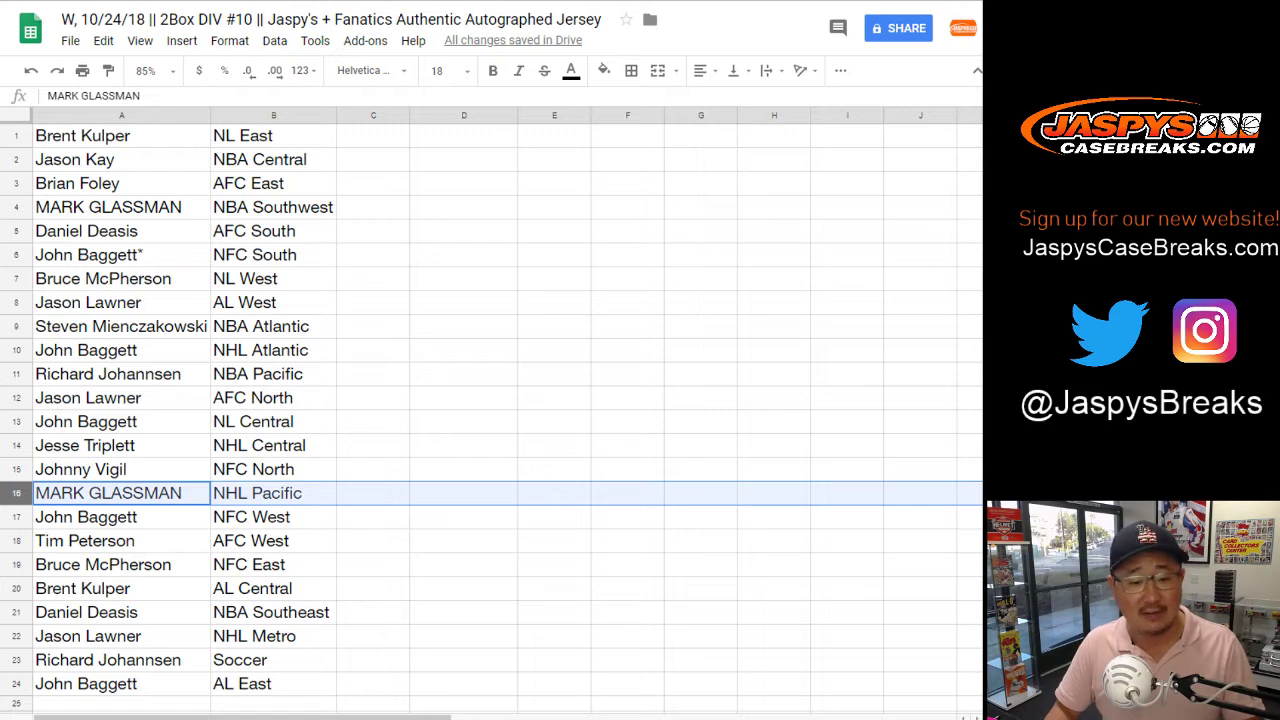
pyautogui.click(16, 517)
pyautogui.click(16, 541)
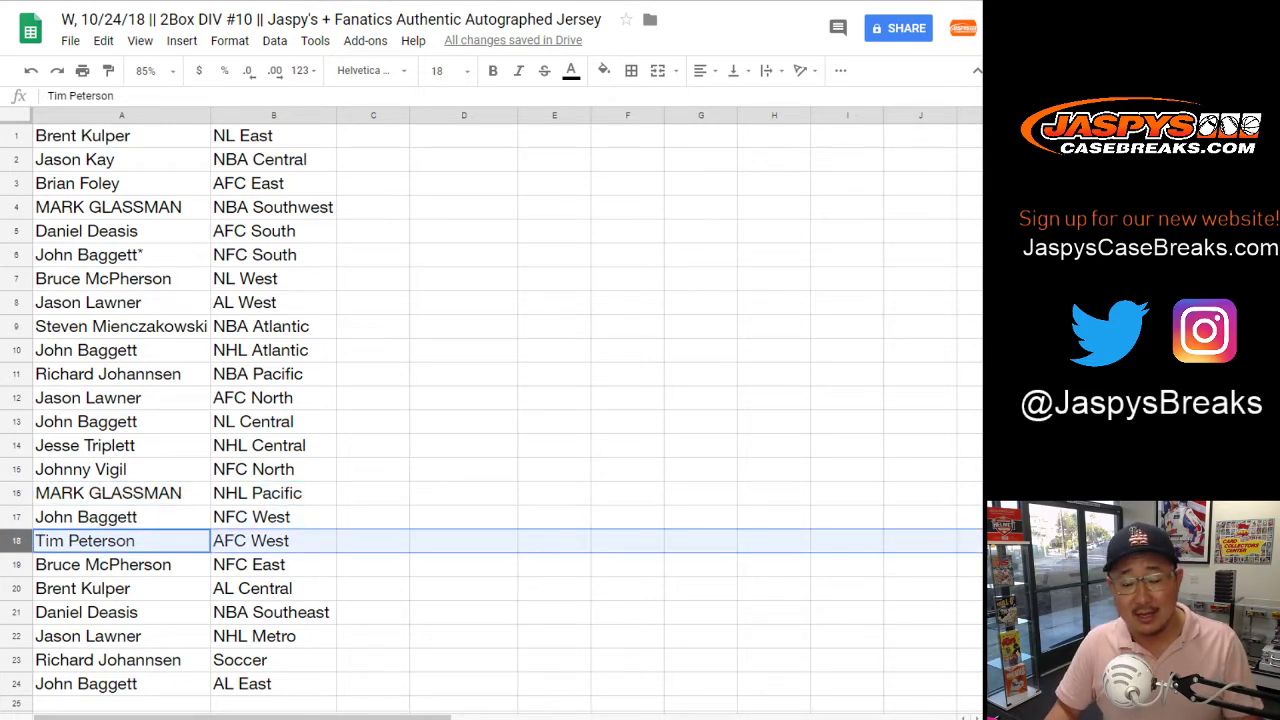
pyautogui.click(16, 565)
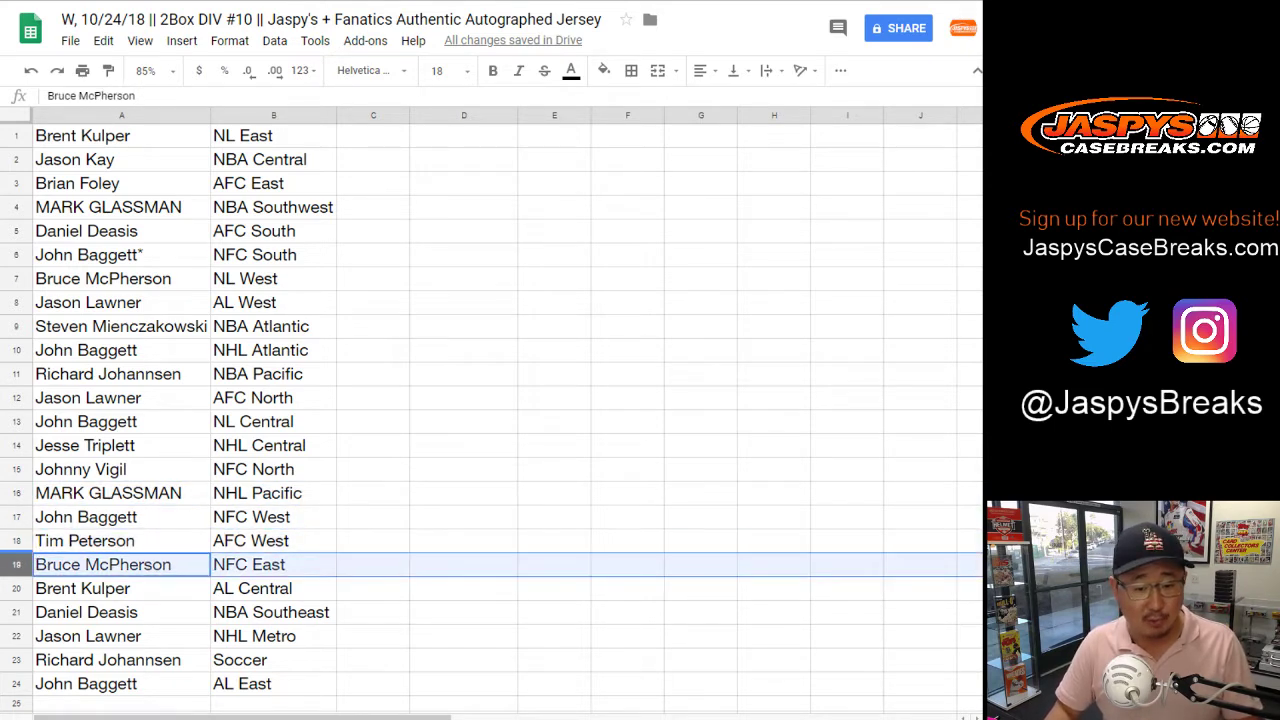
pyautogui.click(16, 589)
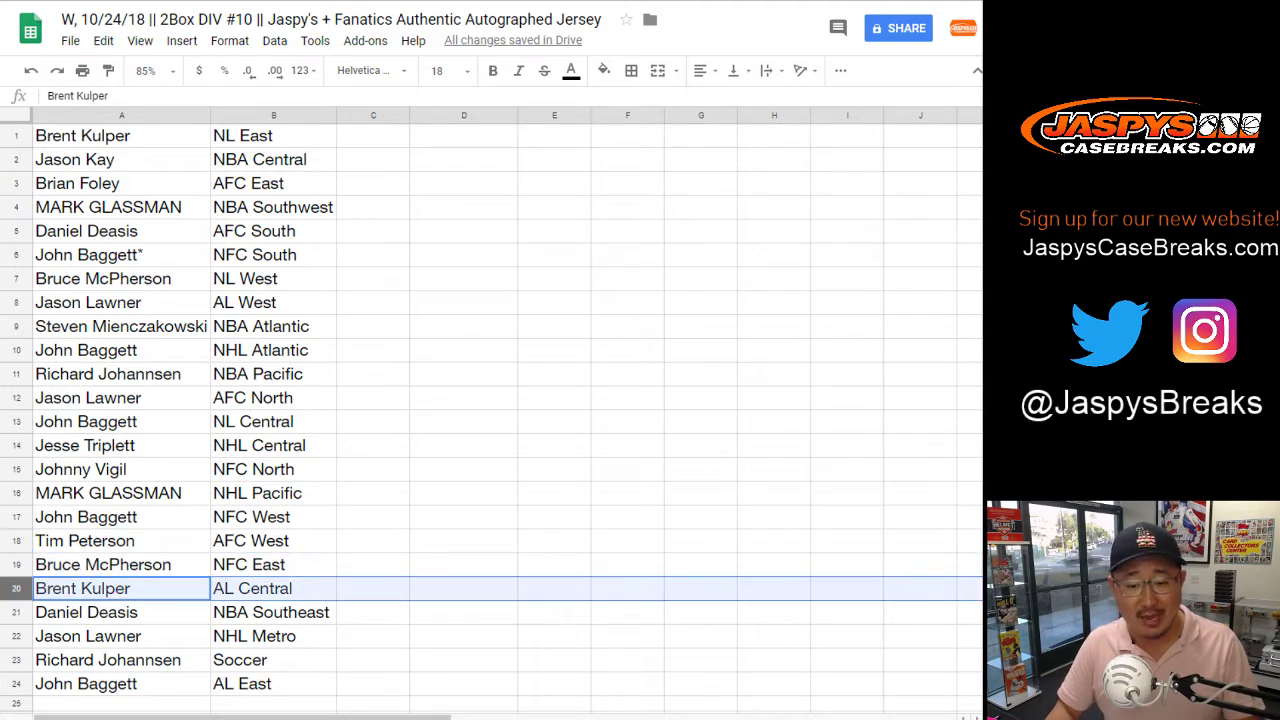
pyautogui.click(16, 612)
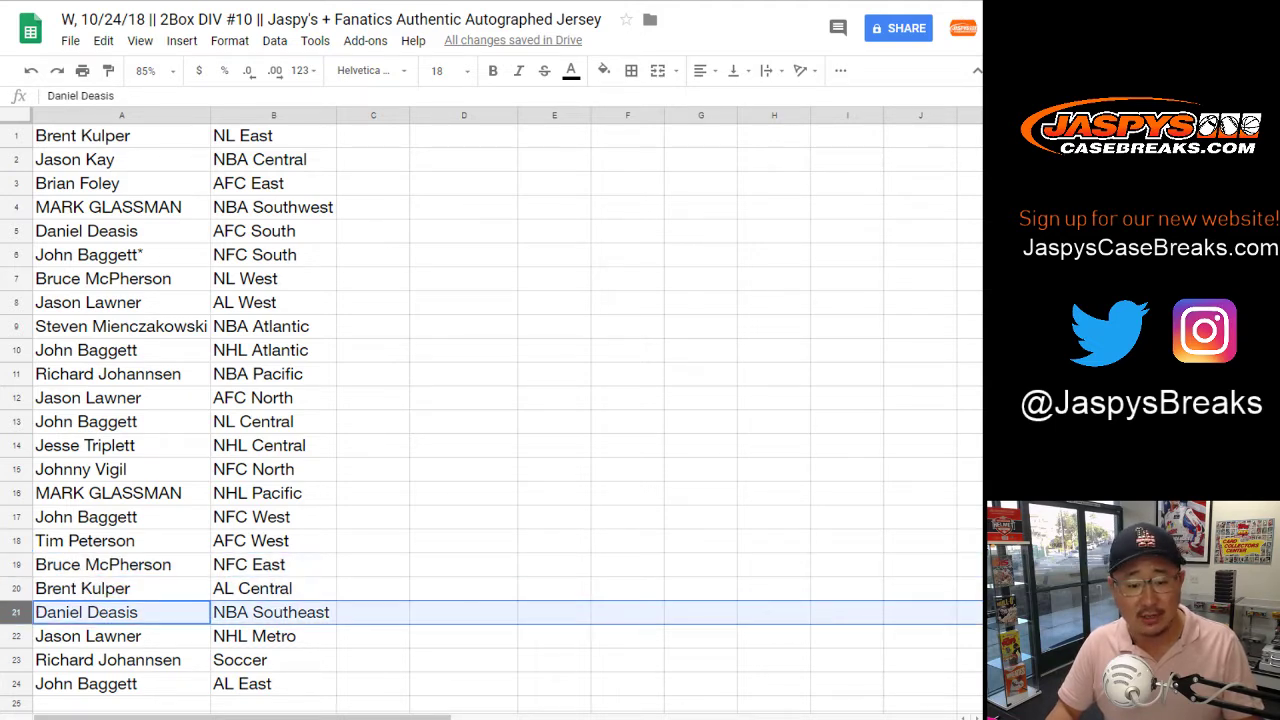
pyautogui.click(16, 636)
pyautogui.click(16, 660)
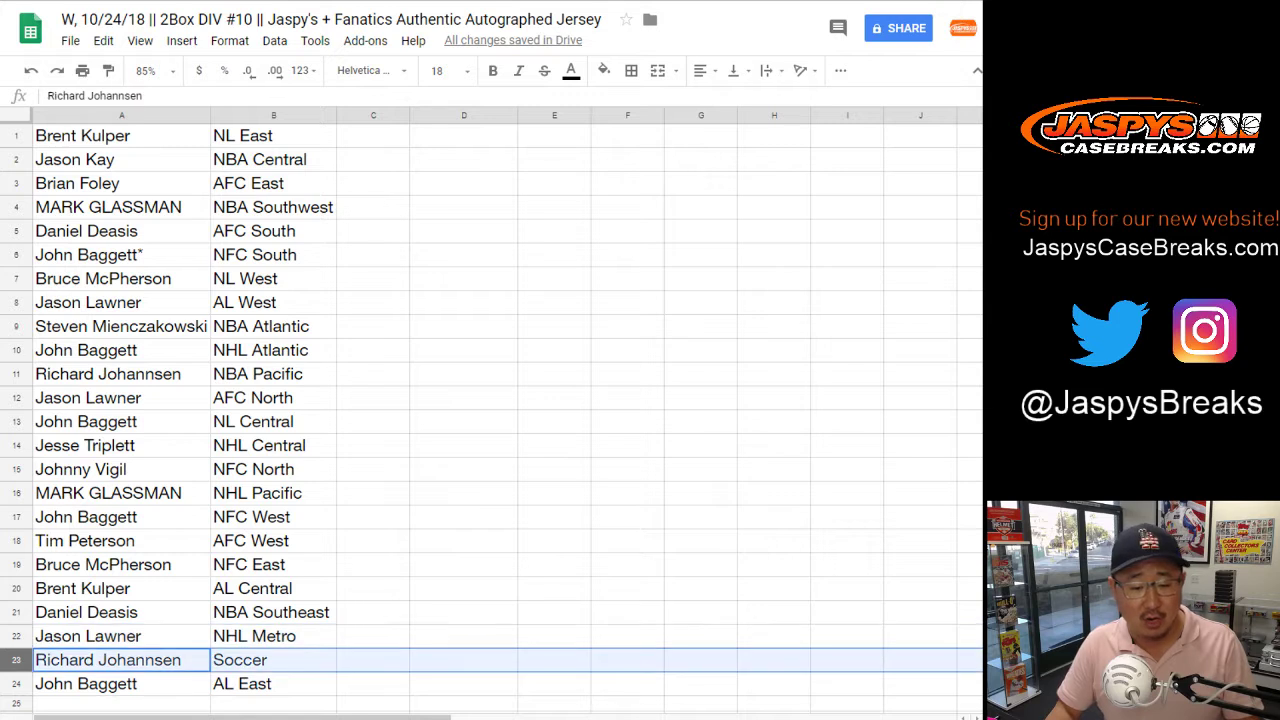
pyautogui.click(16, 684)
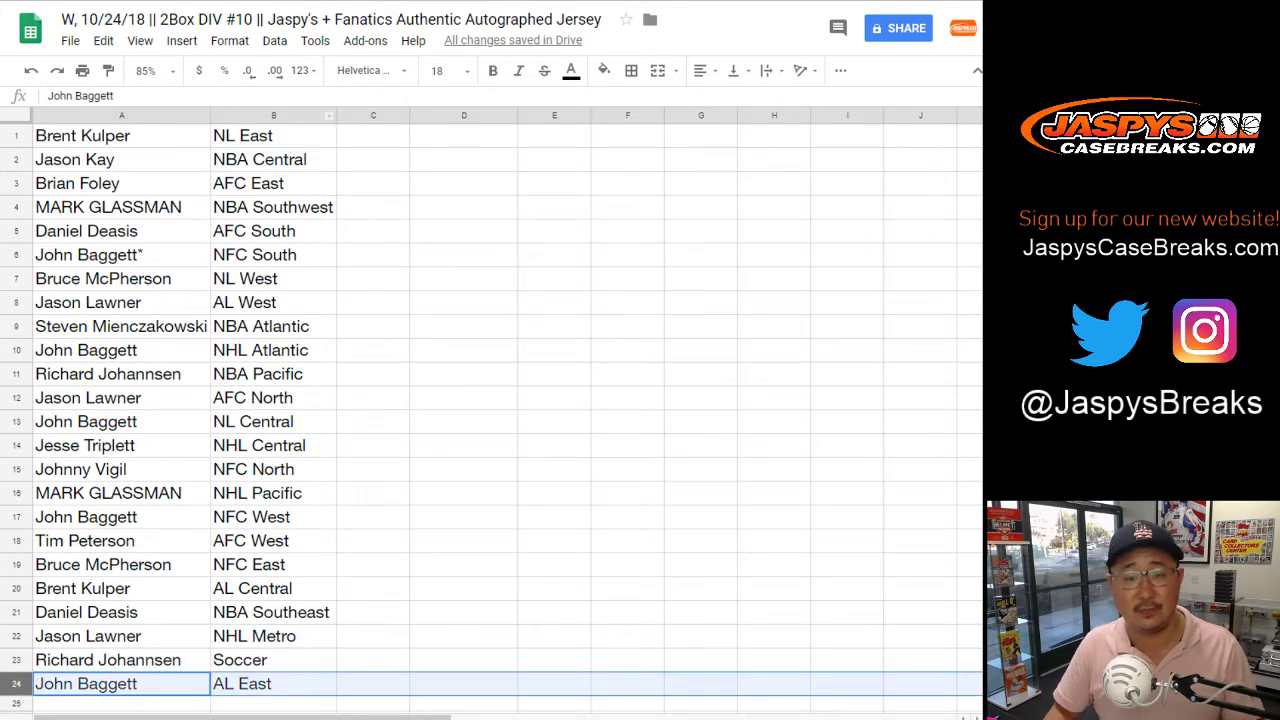
# Sort the whole sheet by the divisions in column B, from A to Z.
pyautogui.click(273, 115)
pyautogui.click(274, 40)
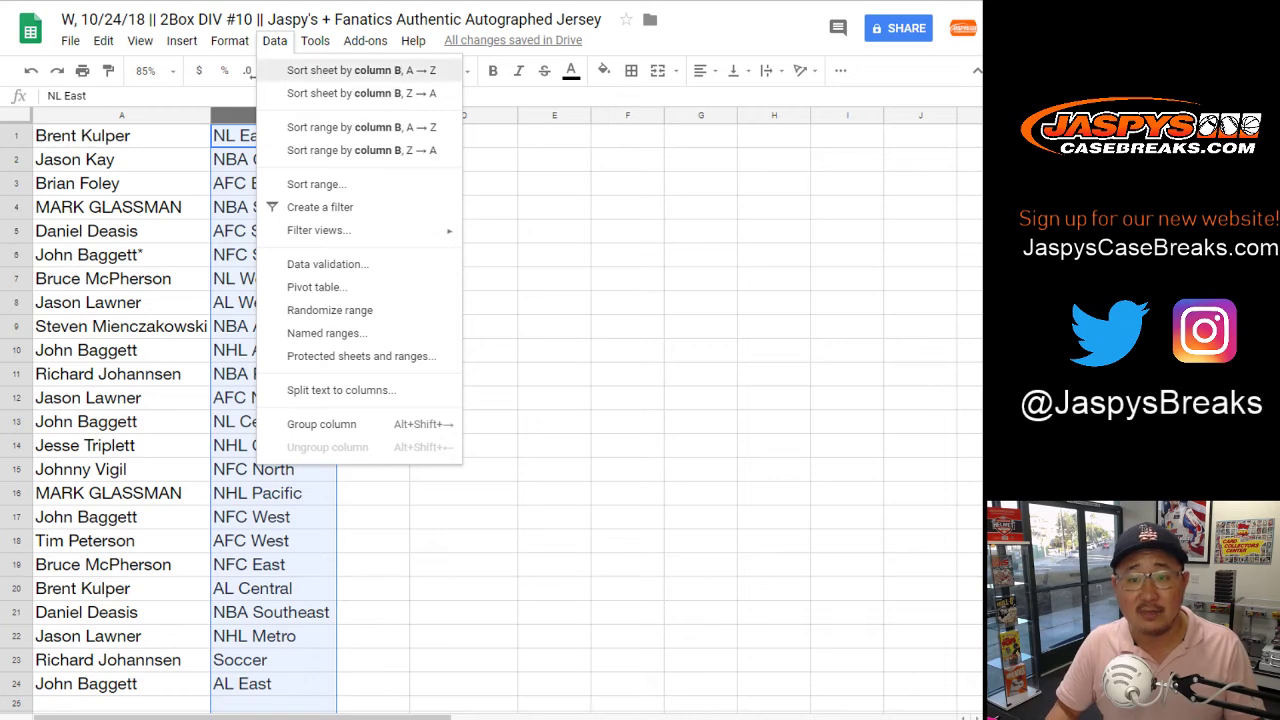
pyautogui.click(361, 70)
pyautogui.click(373, 136)
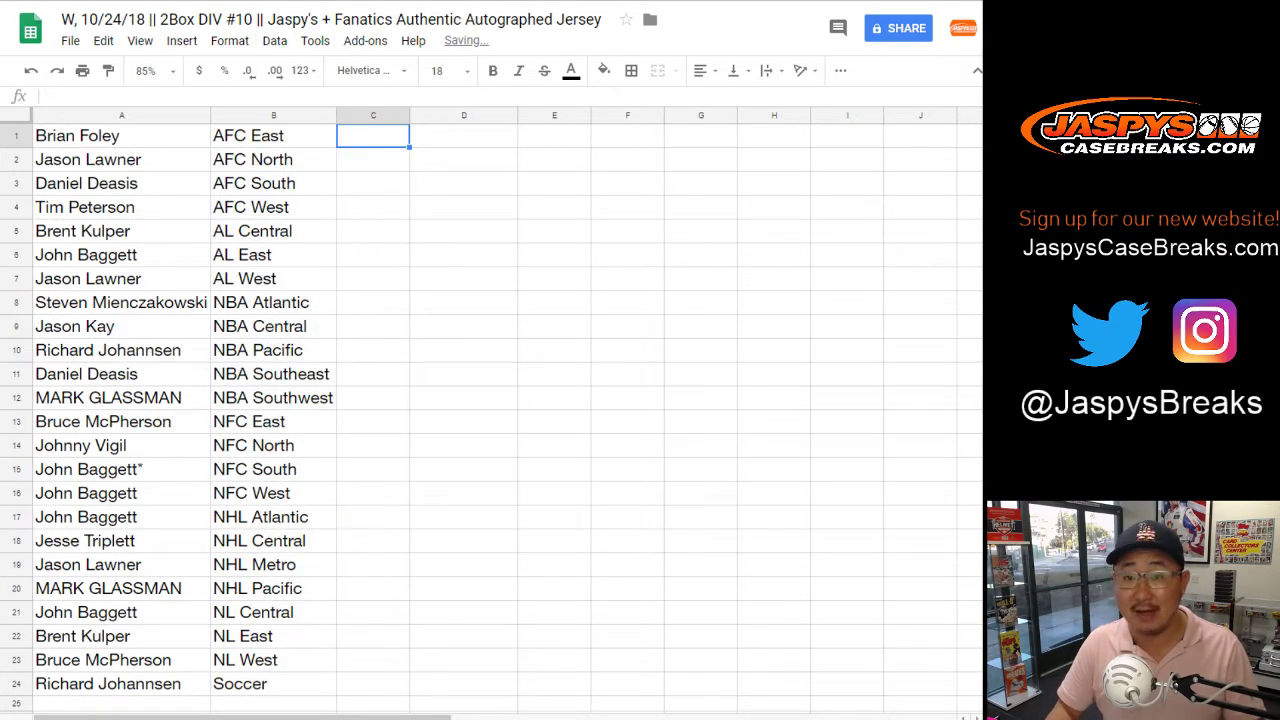
# Switch to the RANDOM.ORG page holding the number list, randomize it seven times and view the start of the final order.
pyautogui.hotkey('ctrl', 'Tab')
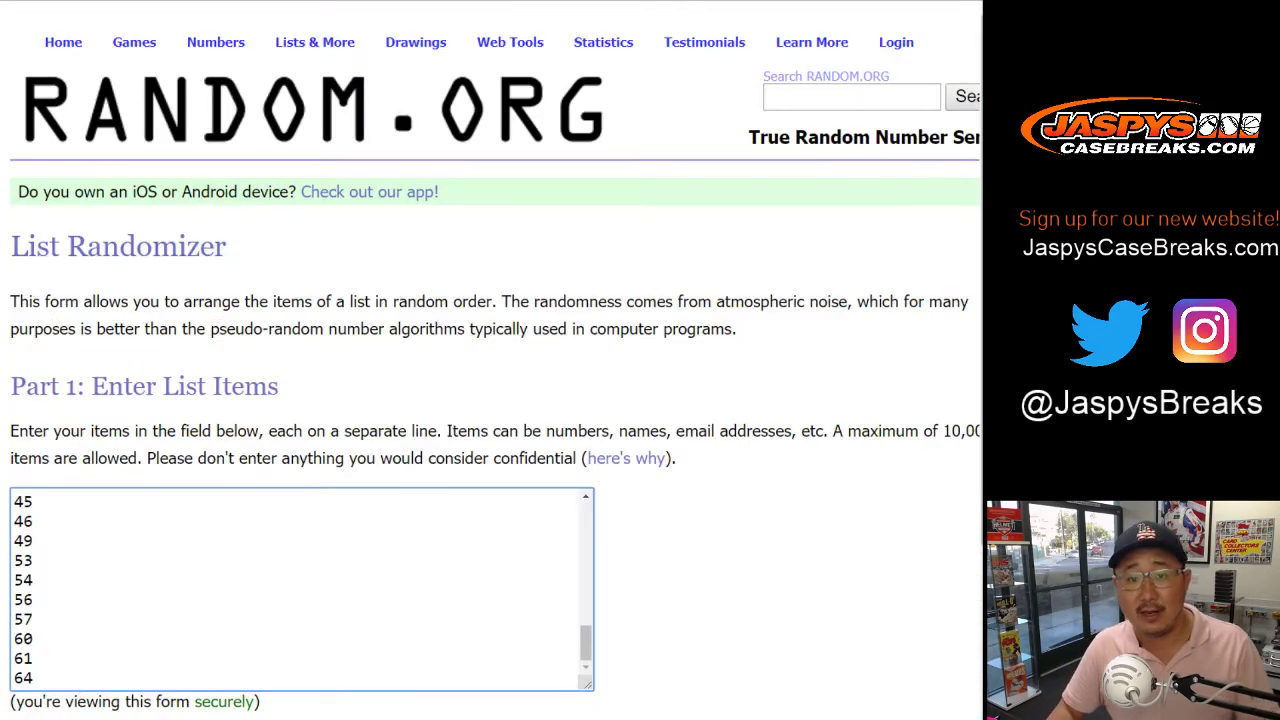
pyautogui.hotkey('ctrl', 'Tab')
pyautogui.hotkey('ctrl', 'shift', 'Tab')
pyautogui.scroll(-3, 490, 360)
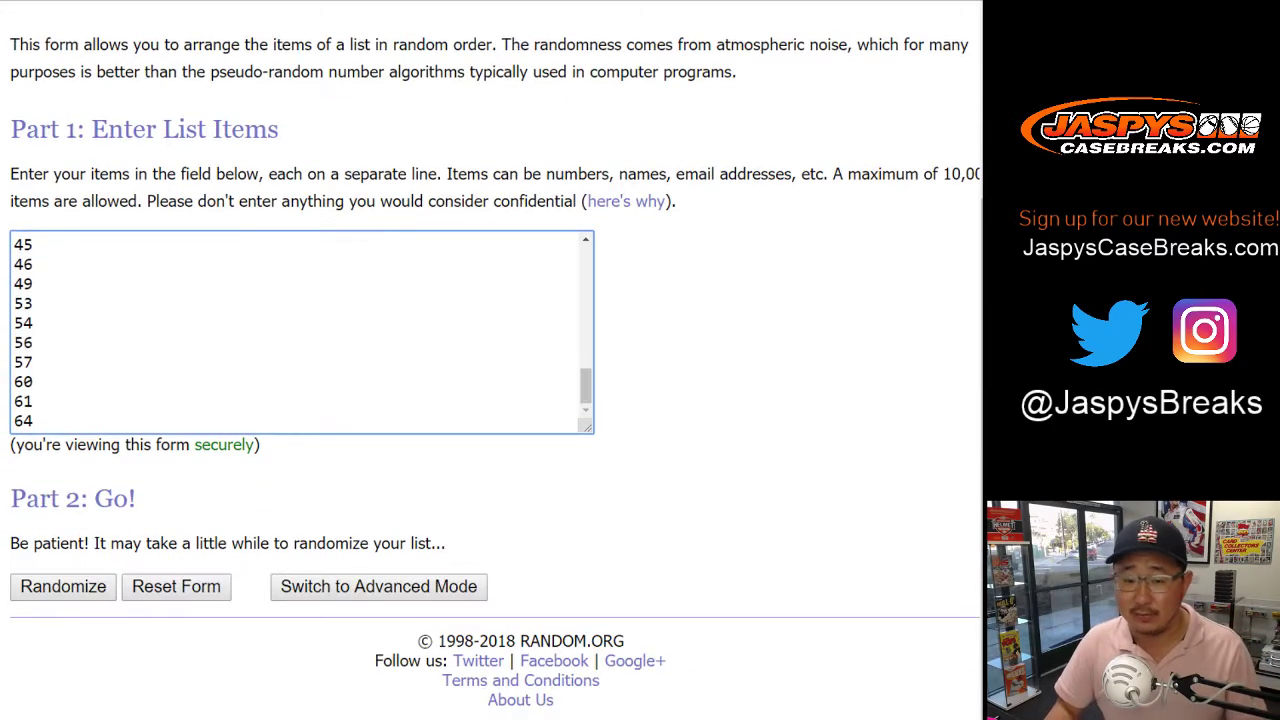
pyautogui.click(45, 587)
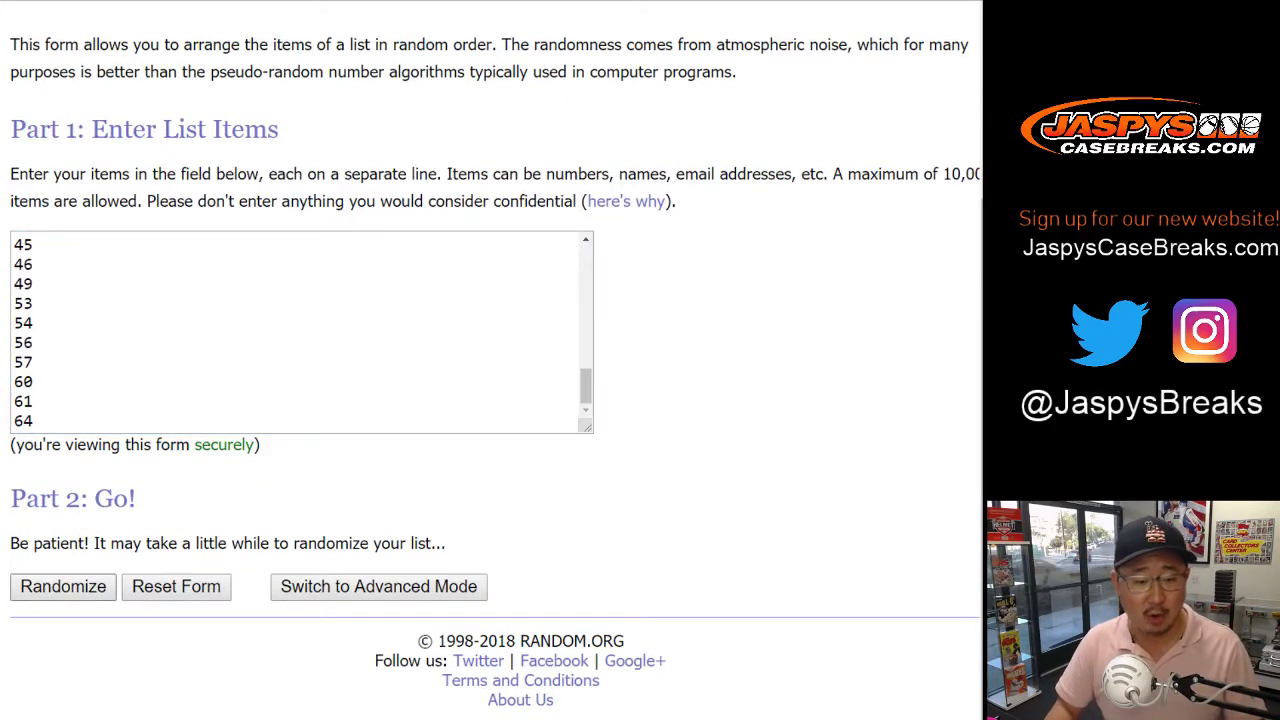
pyautogui.scroll(-9, 45, 587)
pyautogui.click(45, 587)
pyautogui.click(44, 587)
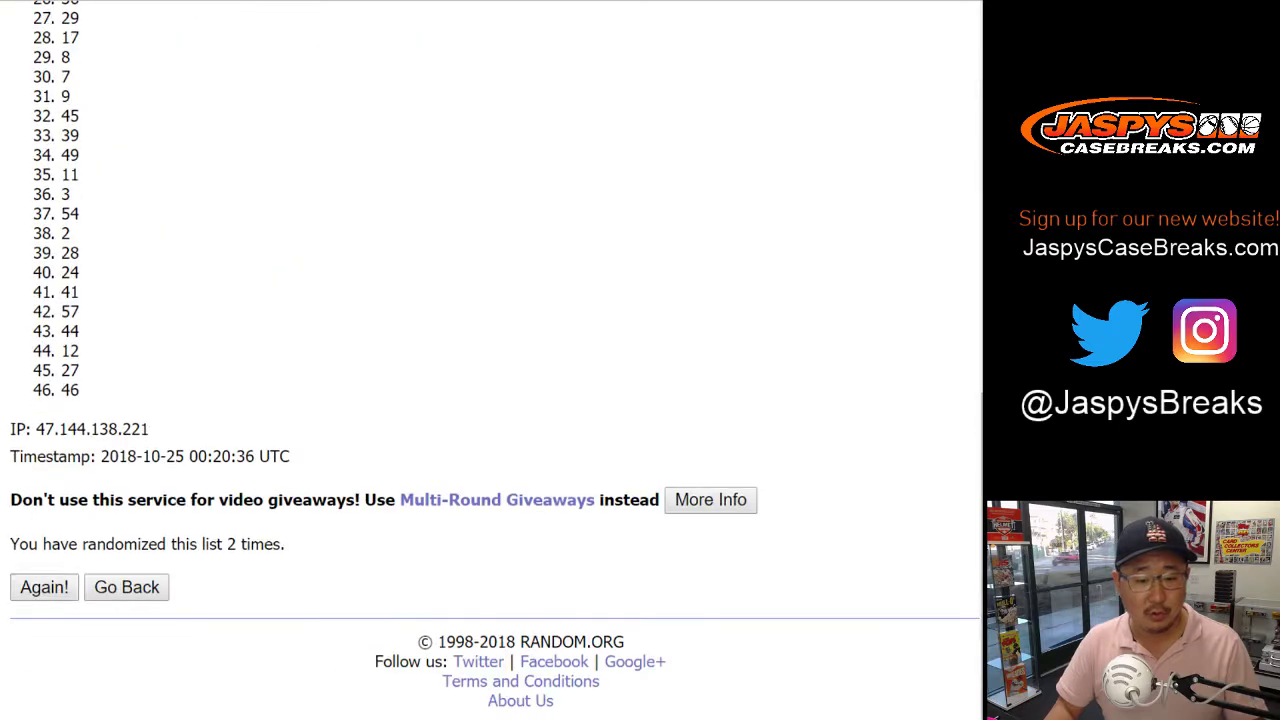
pyautogui.click(44, 587)
pyautogui.click(44, 587)
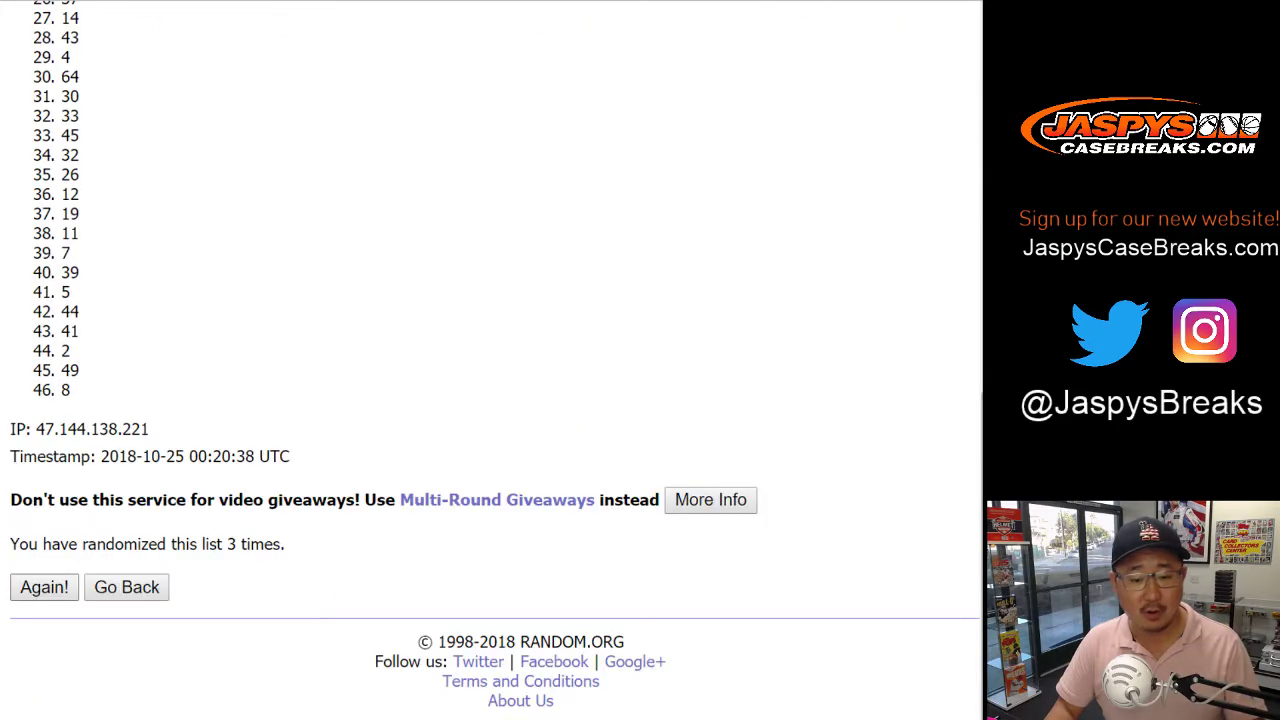
pyautogui.click(44, 587)
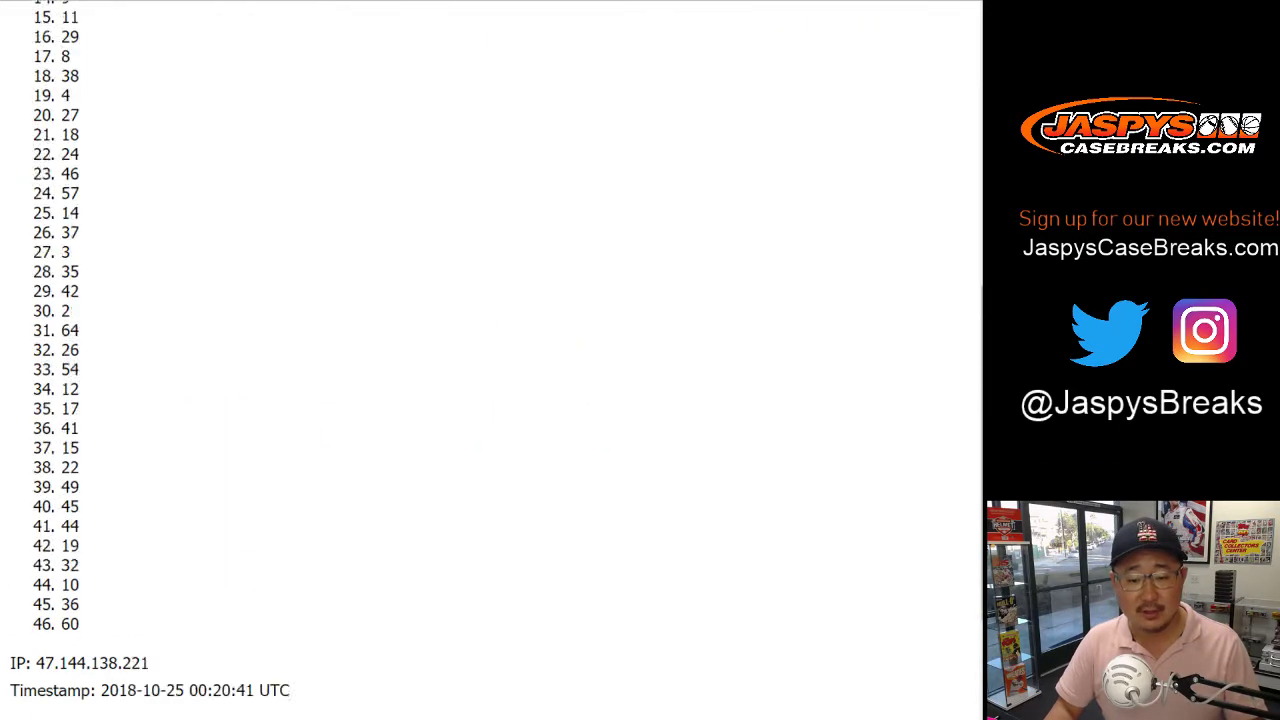
pyautogui.click(44, 587)
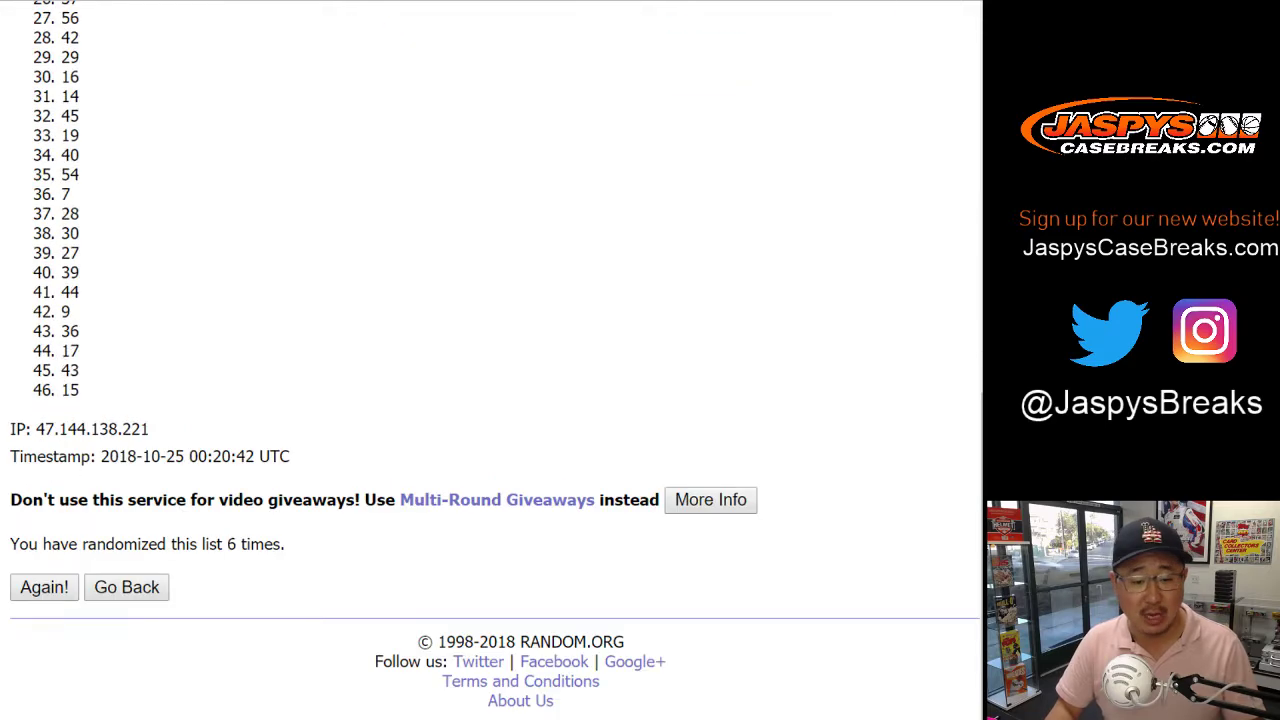
pyautogui.click(44, 587)
pyautogui.scroll(6, 490, 360)
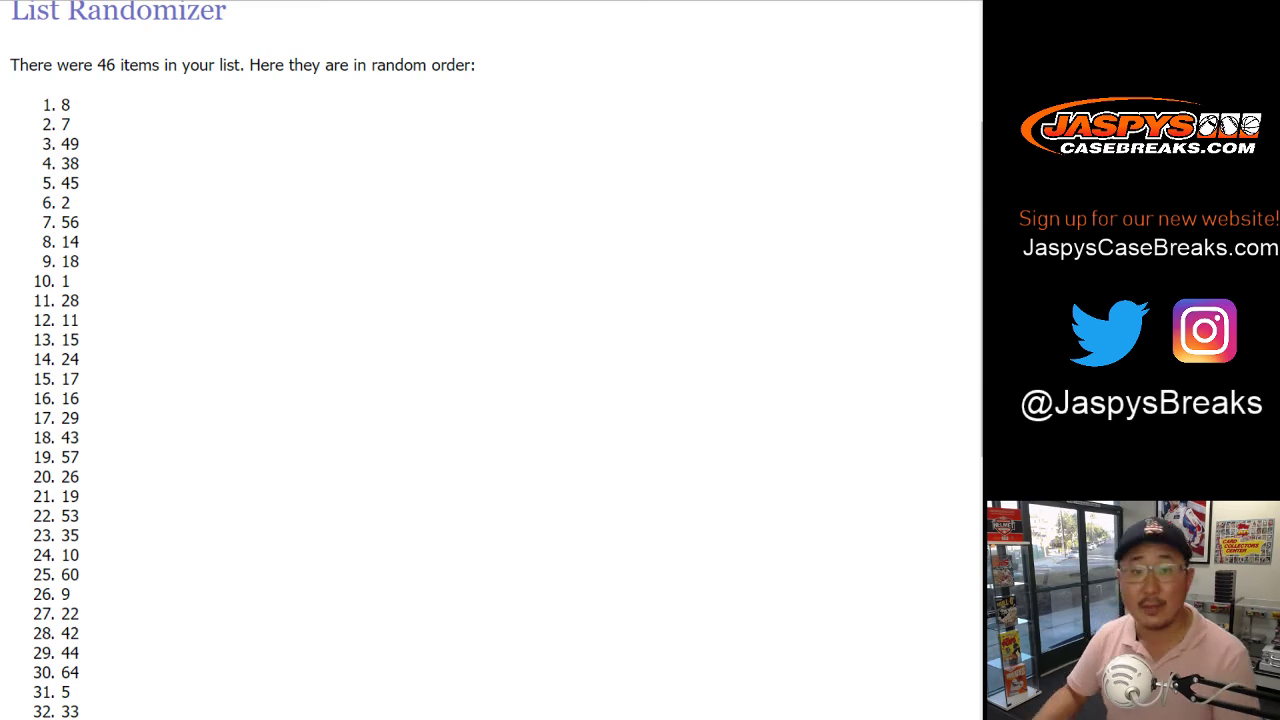
# Return to the division spreadsheet and centre the contents of all cells horizontally.
pyautogui.hotkey('ctrl', 'Tab')
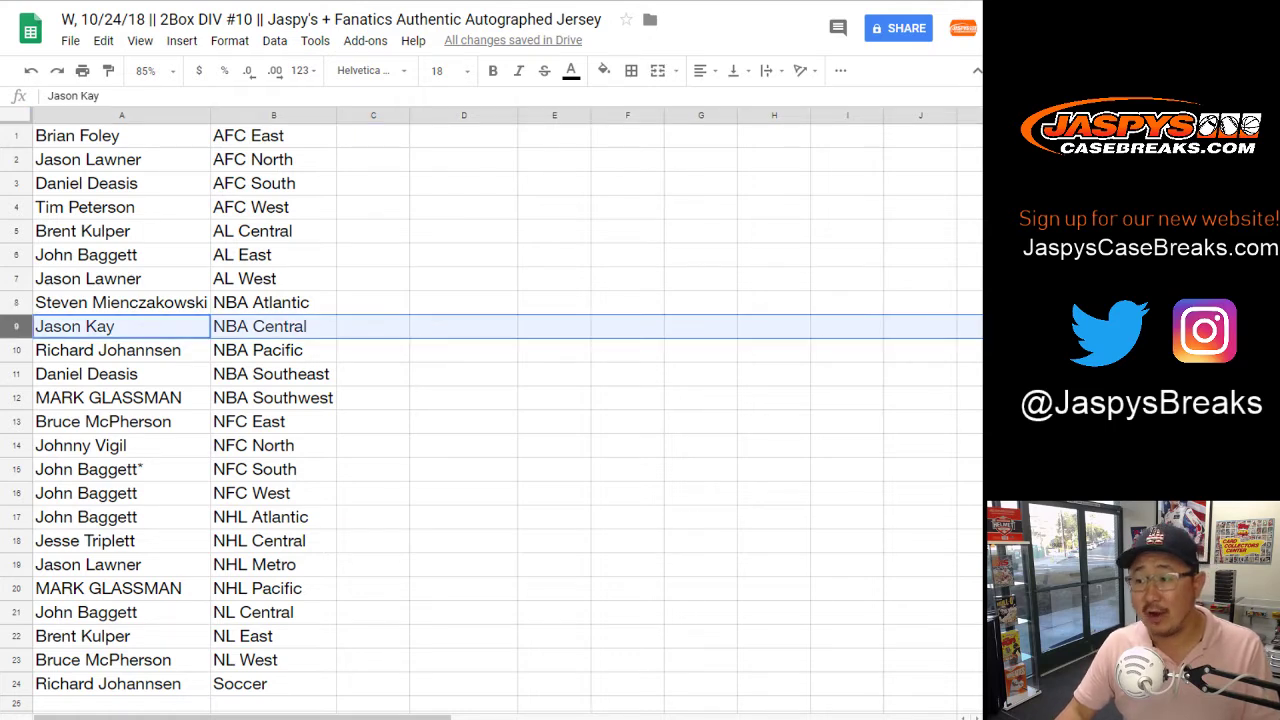
pyautogui.click(373, 136)
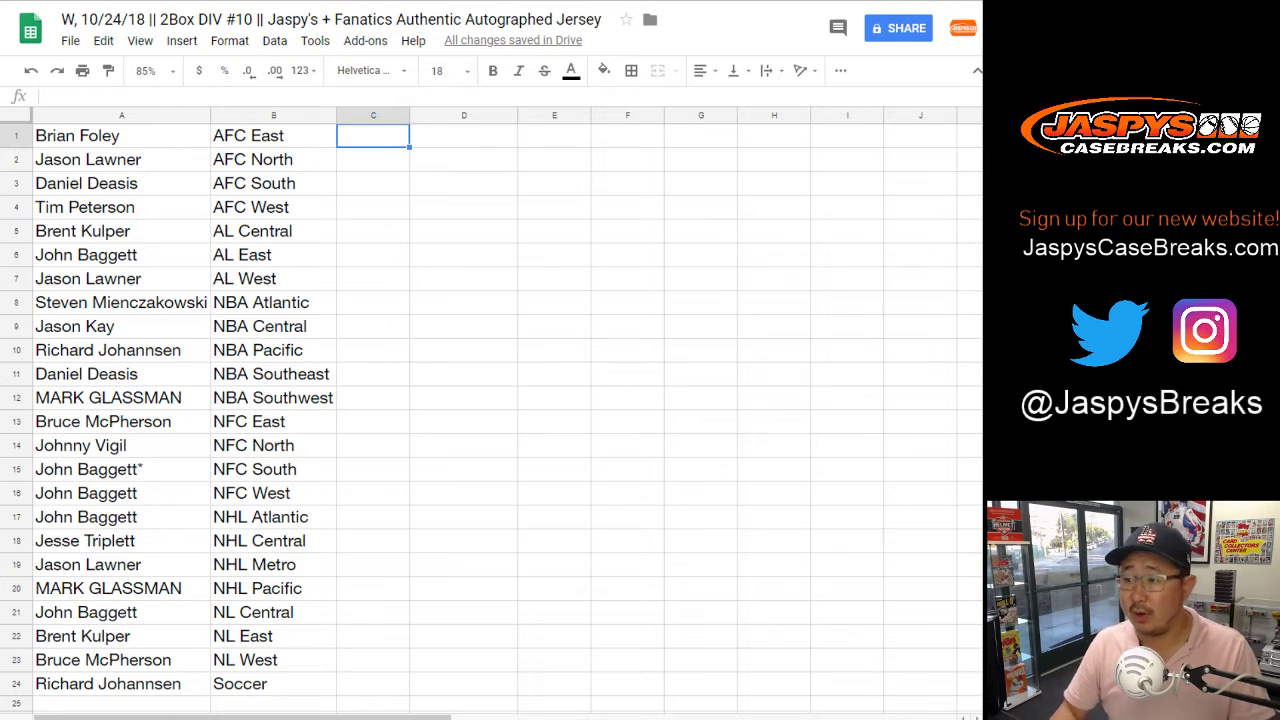
pyautogui.hotkey('ctrl', 'a')
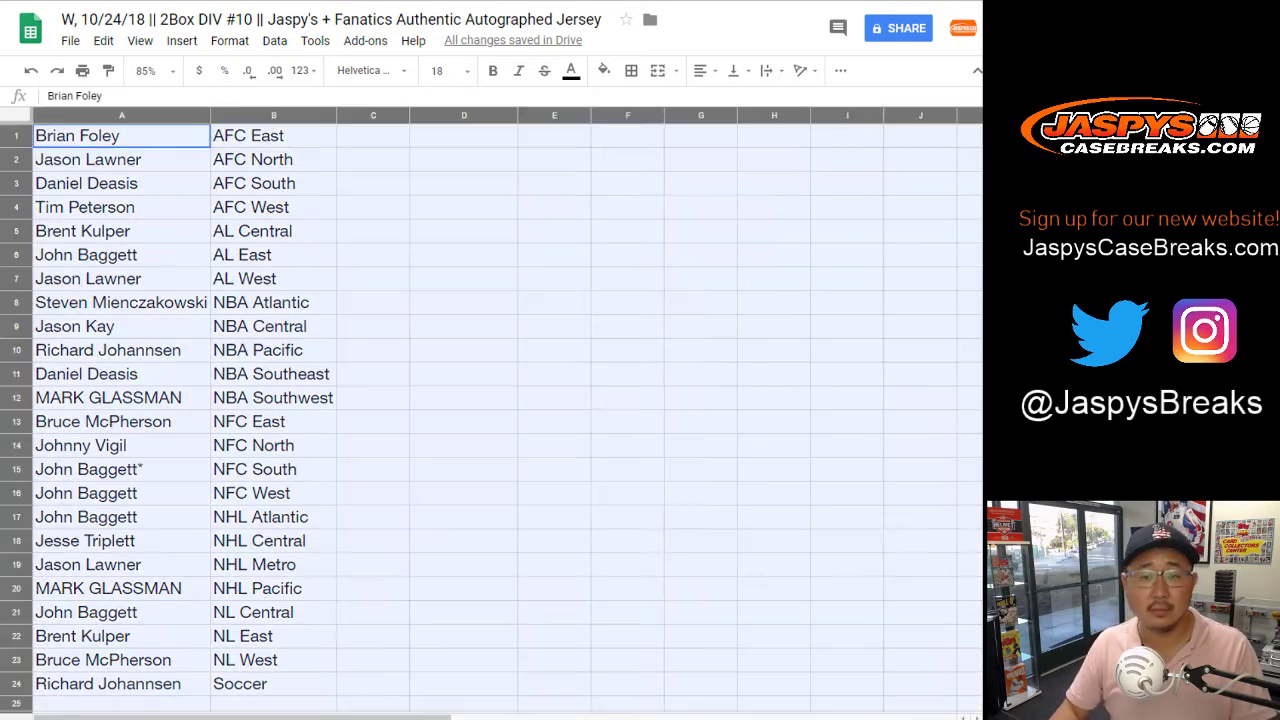
pyautogui.click(700, 70)
pyautogui.click(724, 100)
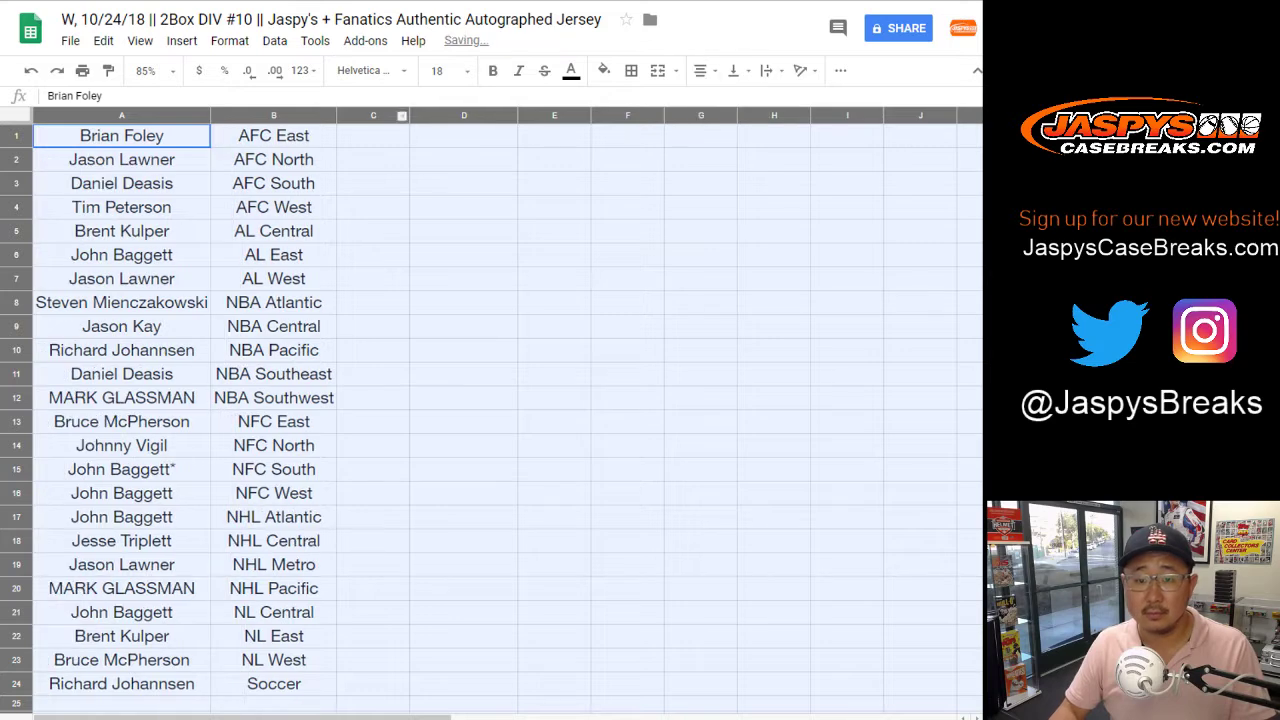
pyautogui.click(373, 135)
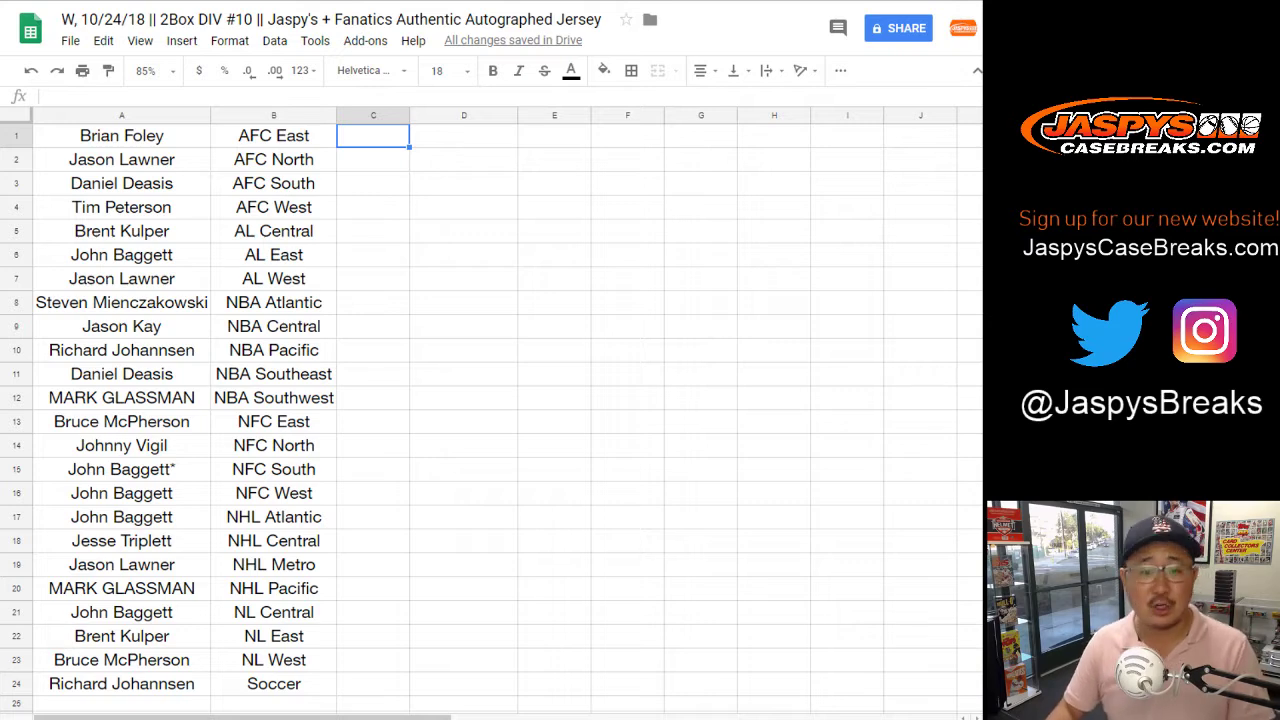
# Apply borders around every cell of the participant and division table in A1:B24.
pyautogui.click(121, 136)
pyautogui.hotkey('ctrl', 'a')
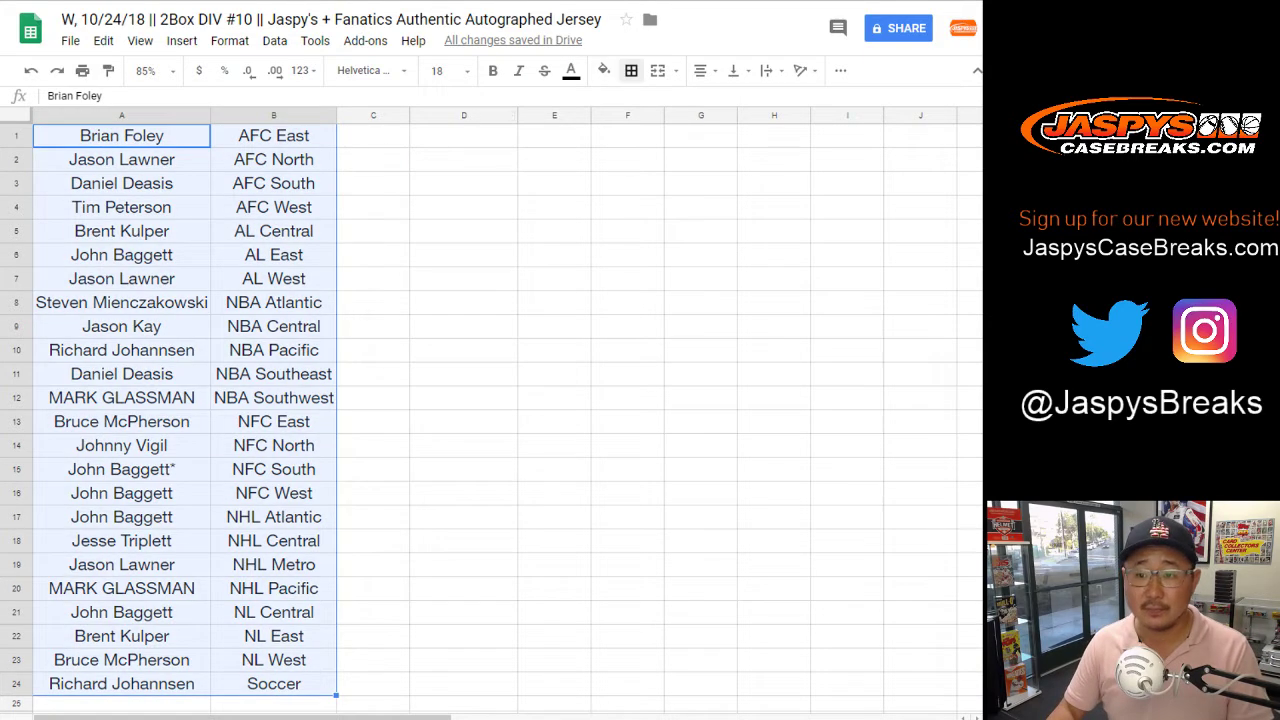
pyautogui.click(631, 71)
pyautogui.click(637, 106)
# Print the current sheet in portrait orientation using the existing print settings.
pyautogui.click(82, 71)
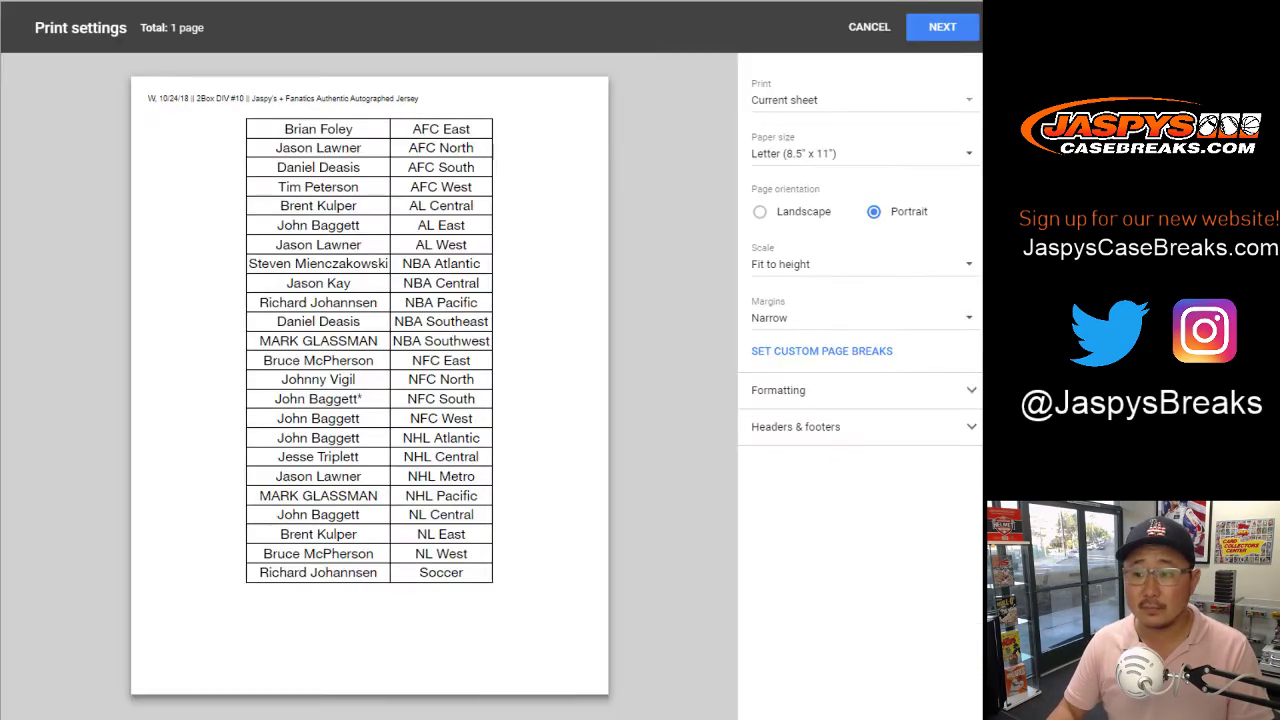
pyautogui.click(942, 28)
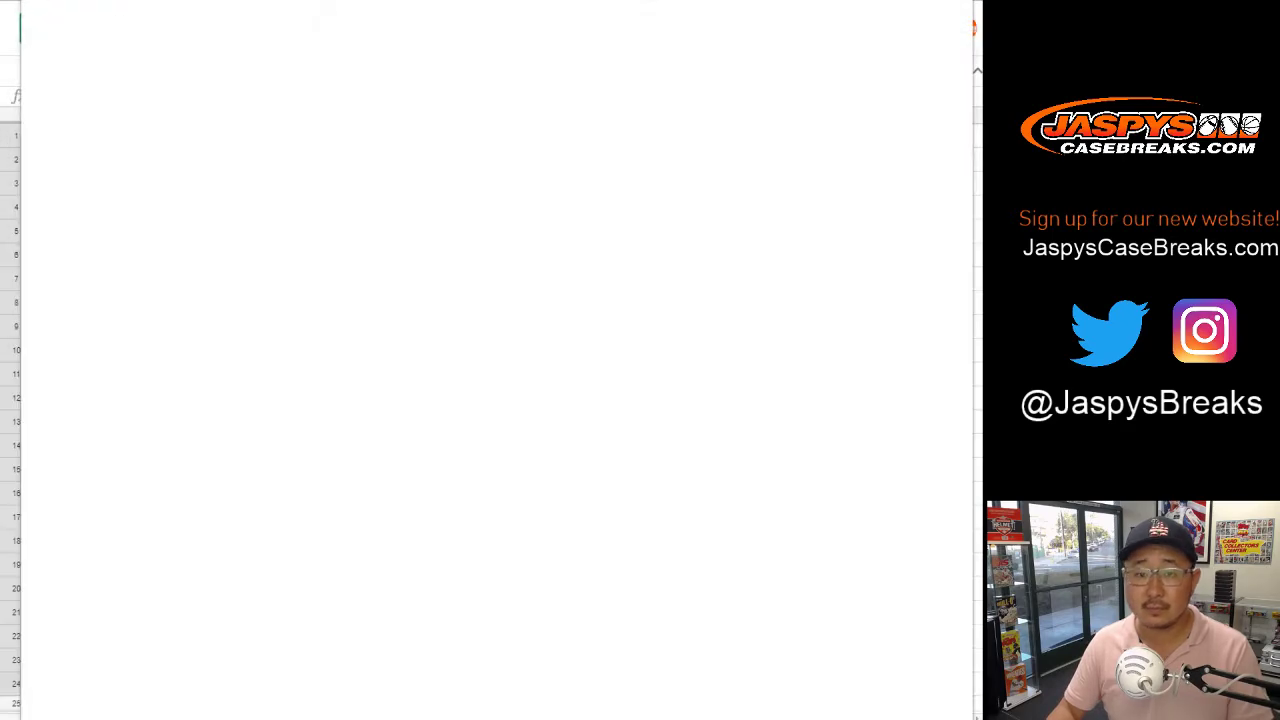
pyautogui.press('Return')
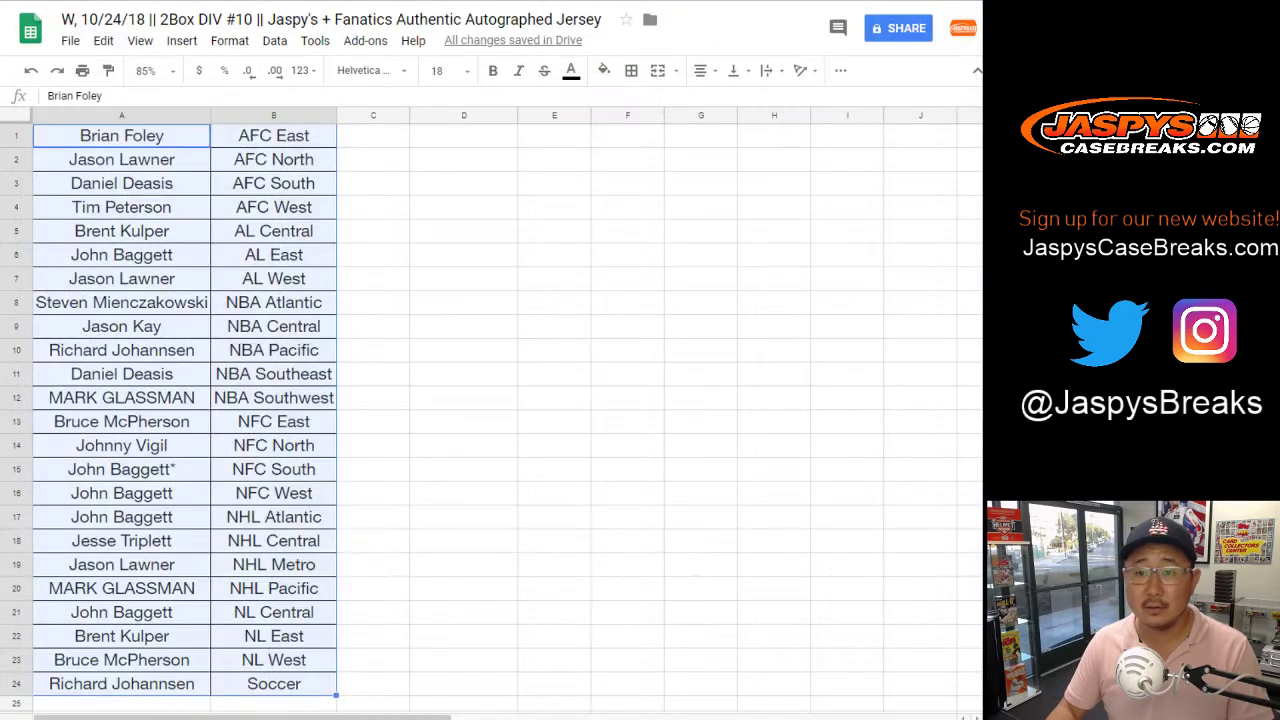